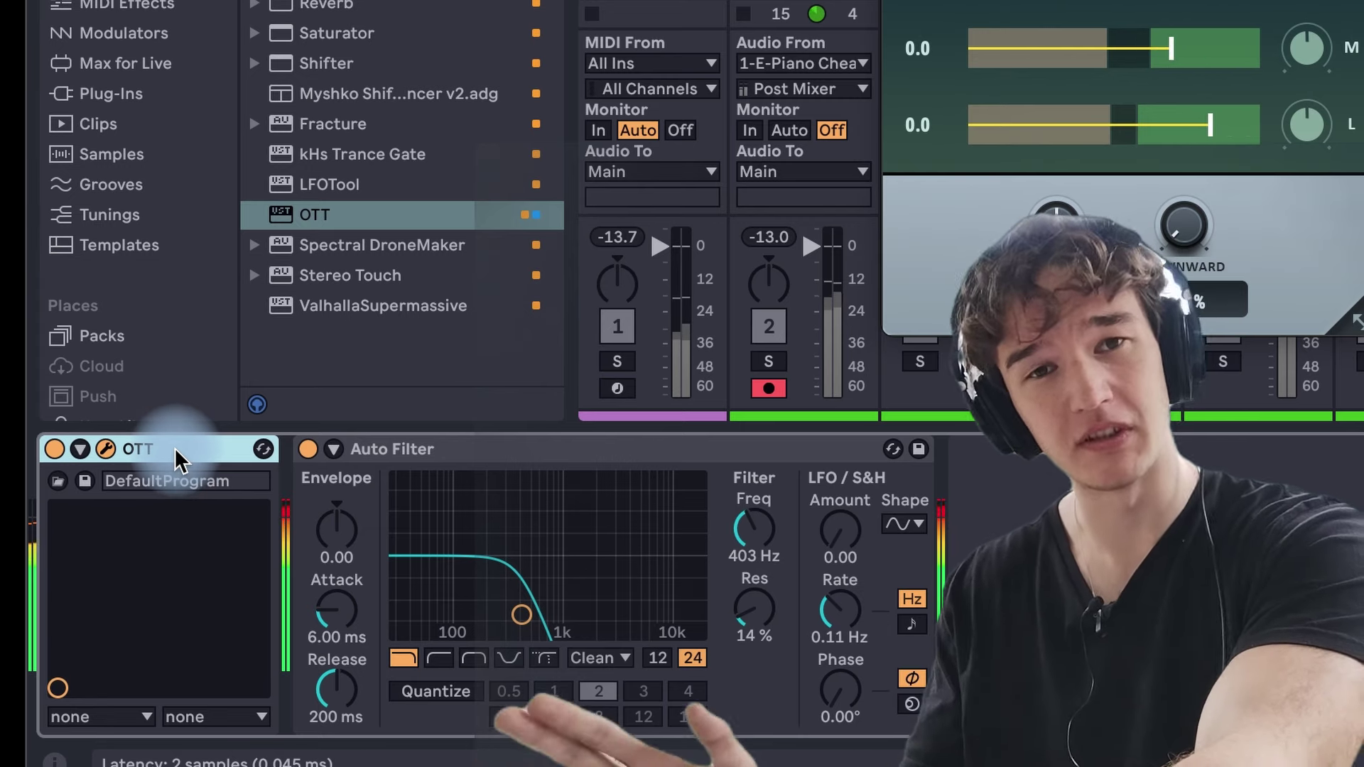
Sidechain the Compressor to 8-Kick-909 and lower its threshold so the kick ducks the signal.
{"action": "left_click_drag", "start_coordinate": [174, 456], "coordinate": [372, 481]}
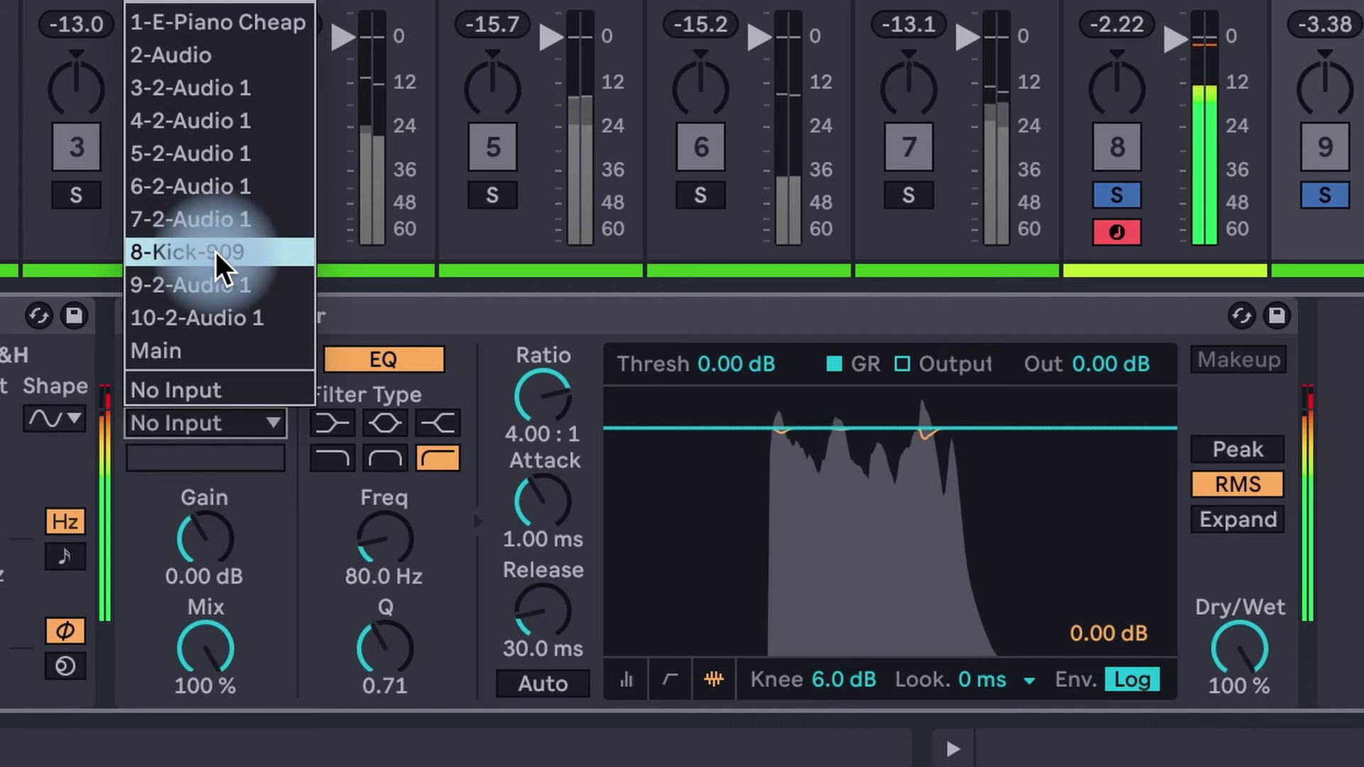
{"action": "left_click", "coordinate": [217, 252]}
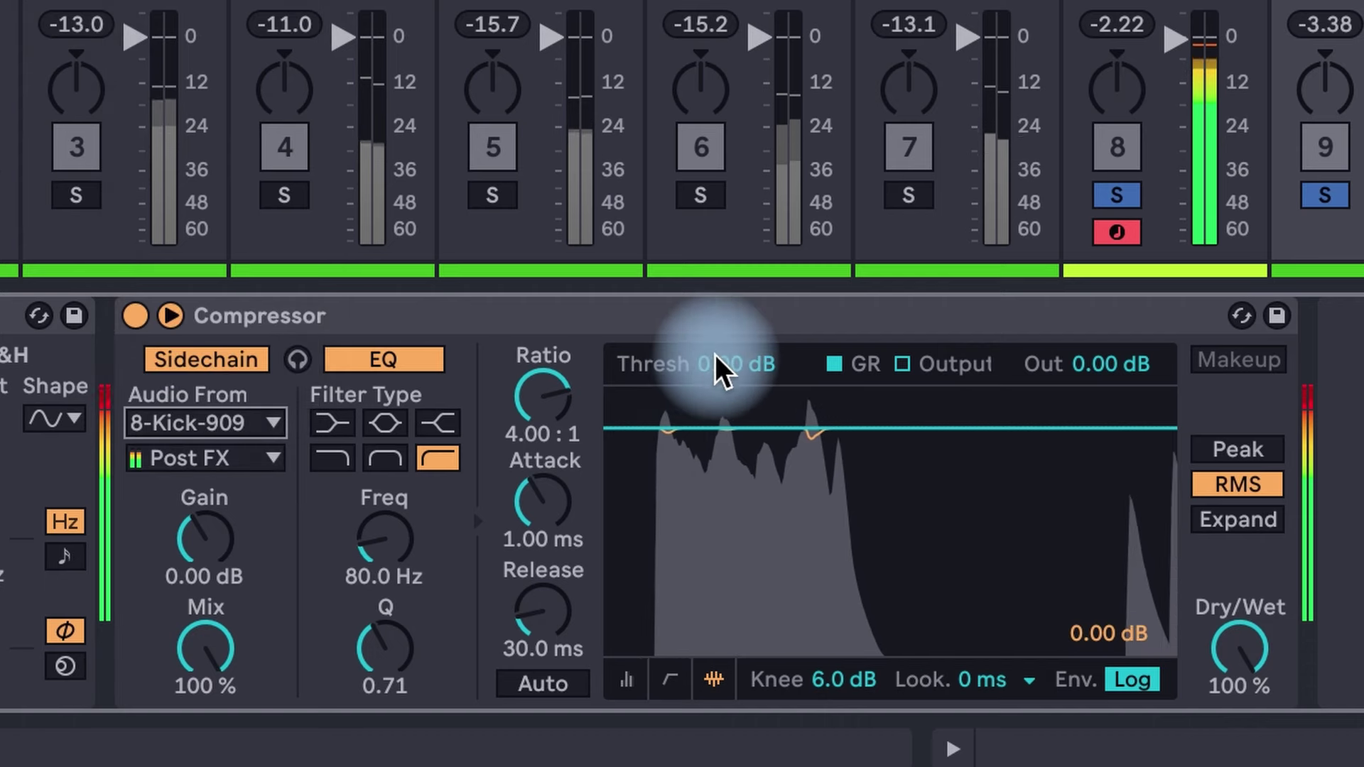
{"action": "left_click_drag", "start_coordinate": [718, 368], "coordinate": [726, 366]}
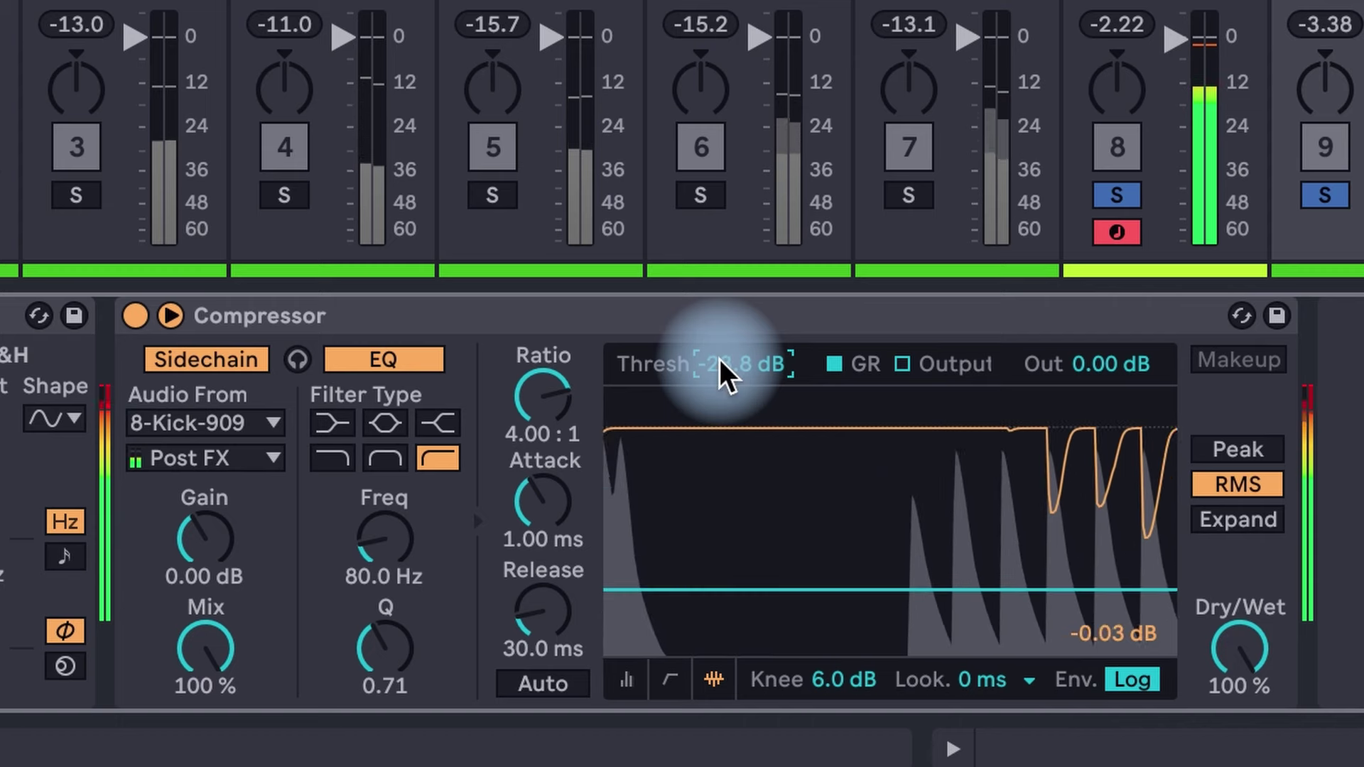
Switch EQ Eight to M/S mode and give the side channel a ×4 low cut at 100 Hz on band 3.
{"action": "scroll", "coordinate": [1199, 113], "scroll_direction": "right", "scroll_amount": 2}
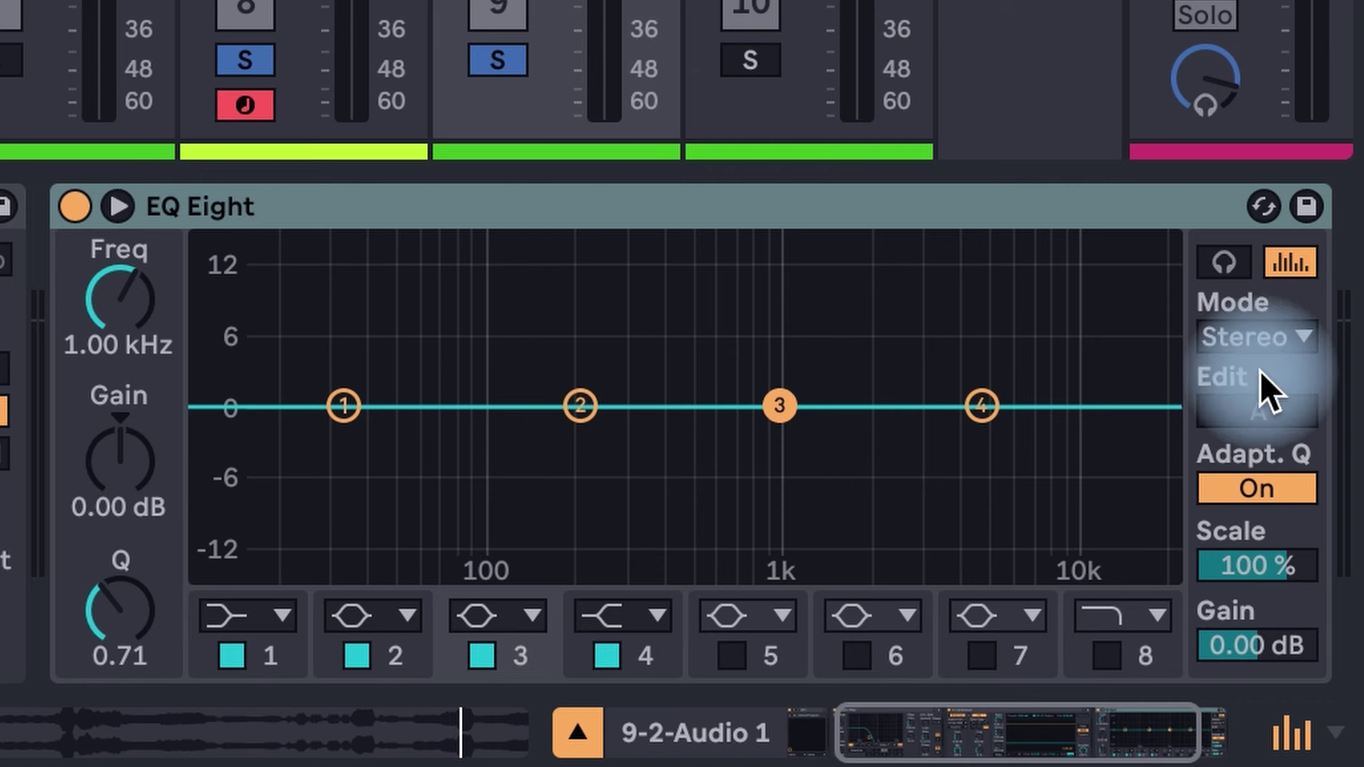
{"action": "key", "text": "space"}
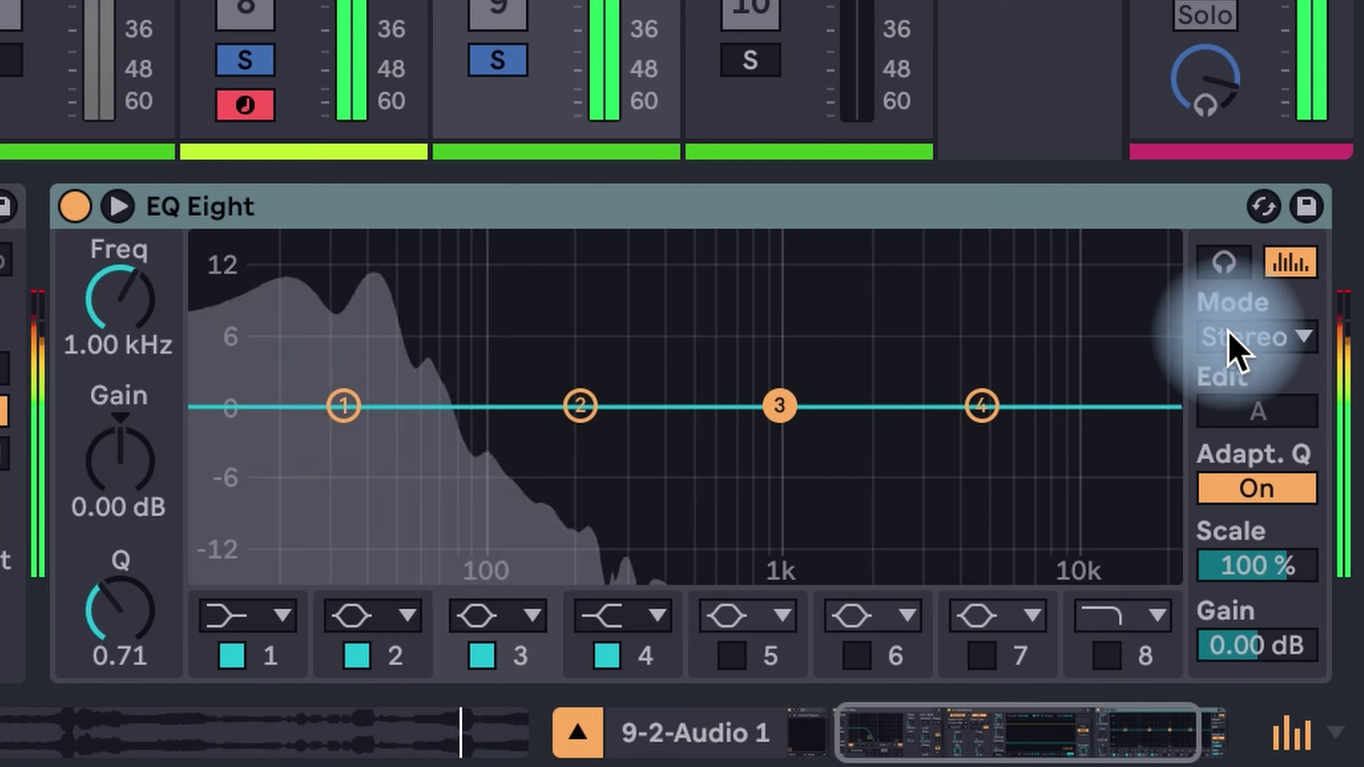
{"action": "left_click", "coordinate": [1229, 331]}
{"action": "left_click", "coordinate": [1249, 458]}
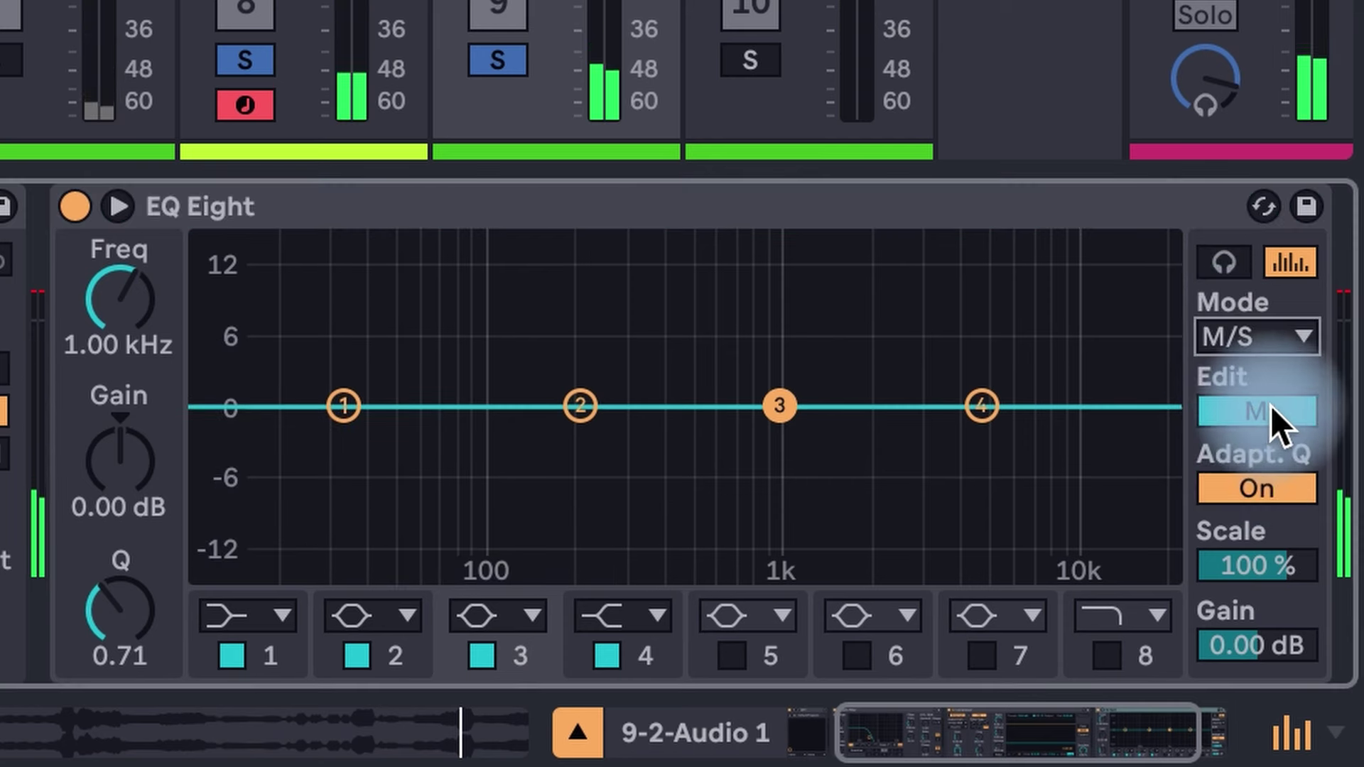
{"action": "left_click", "coordinate": [1268, 408]}
{"action": "left_click", "coordinate": [493, 616]}
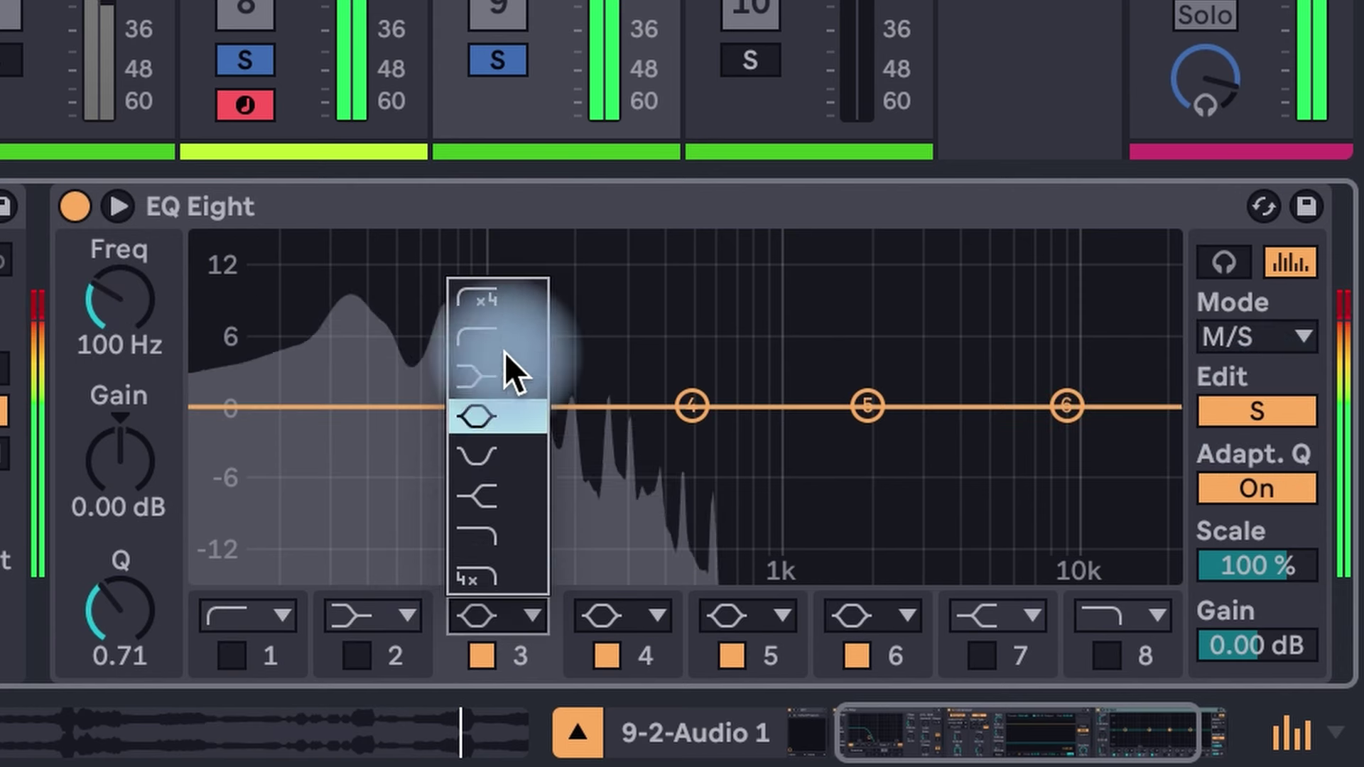
{"action": "left_click", "coordinate": [493, 299]}
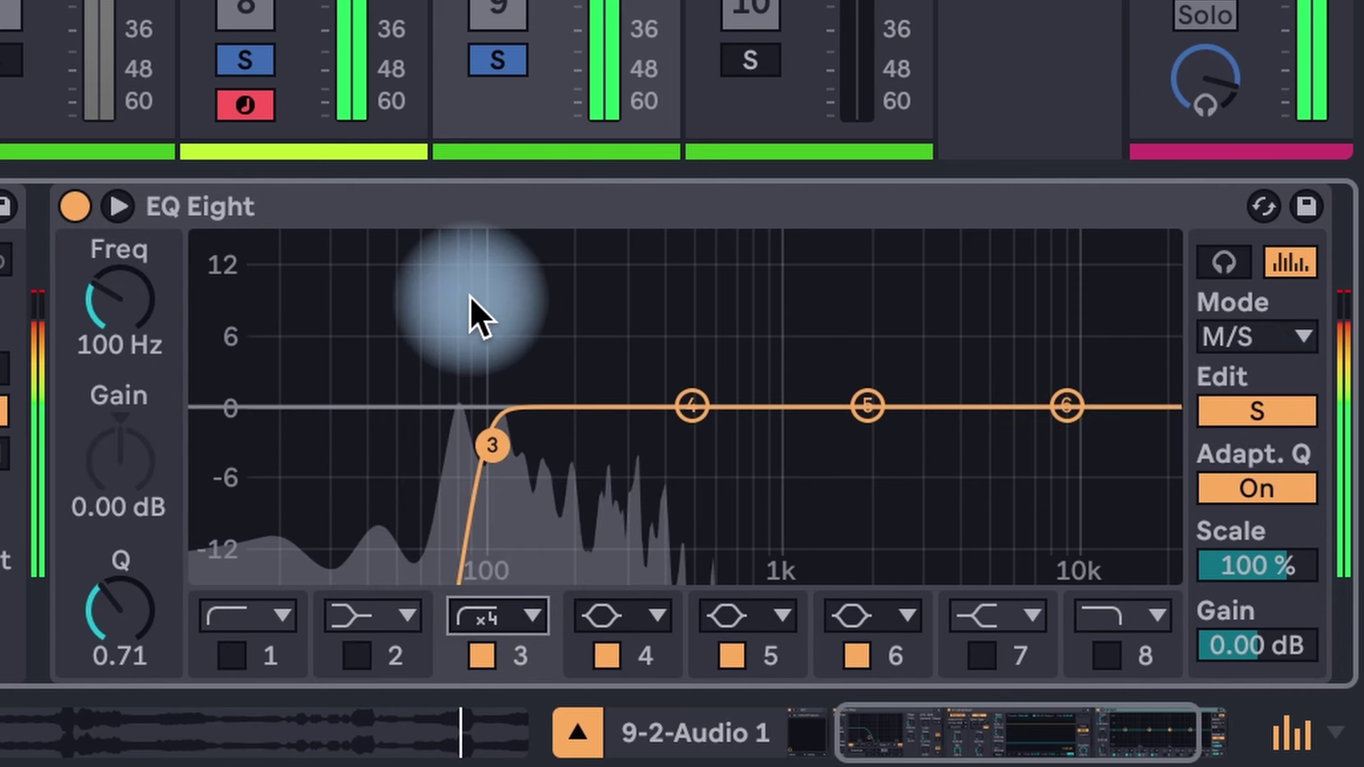
{"action": "left_click", "coordinate": [131, 305]}
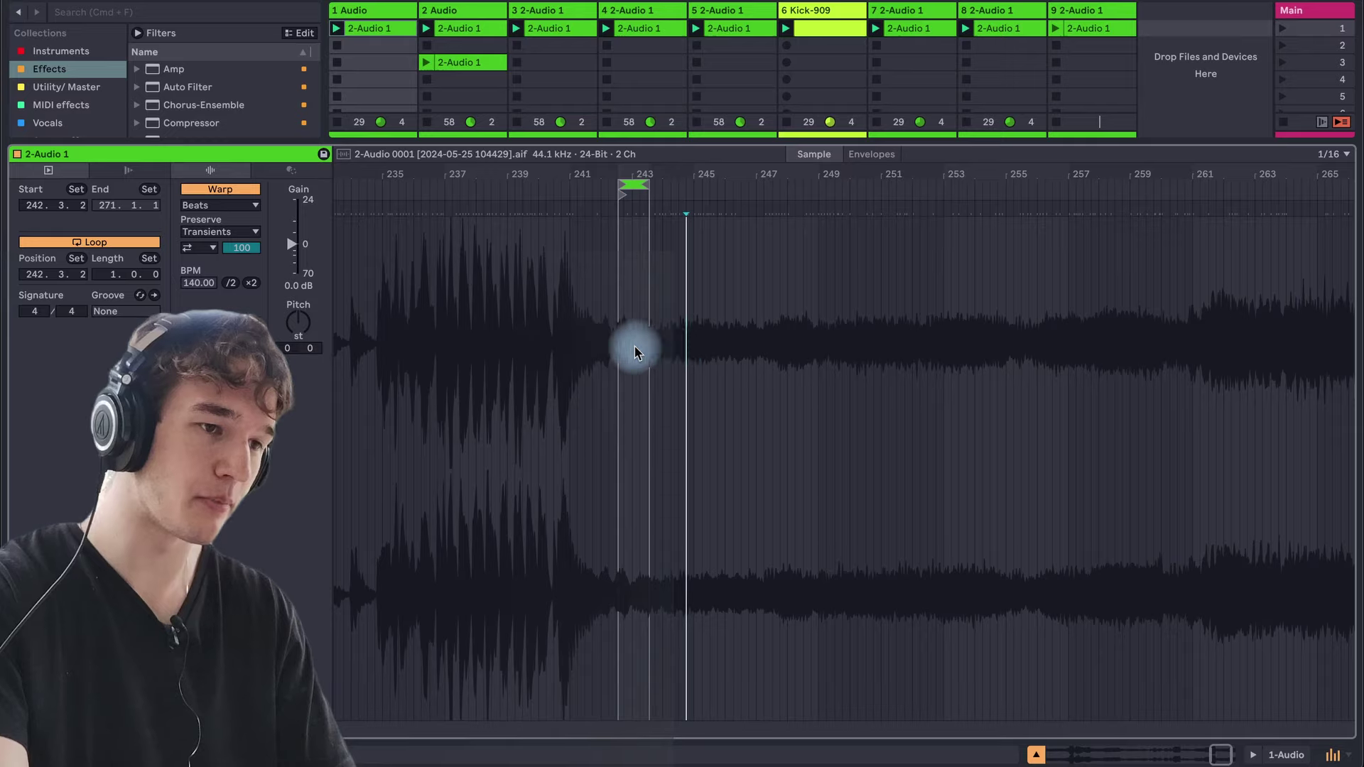
Select the entire sample of the 2-Audio 1 clip on track 1 and loop the whole selection.
{"action": "scroll", "coordinate": [634, 346], "scroll_direction": "left", "scroll_amount": 5}
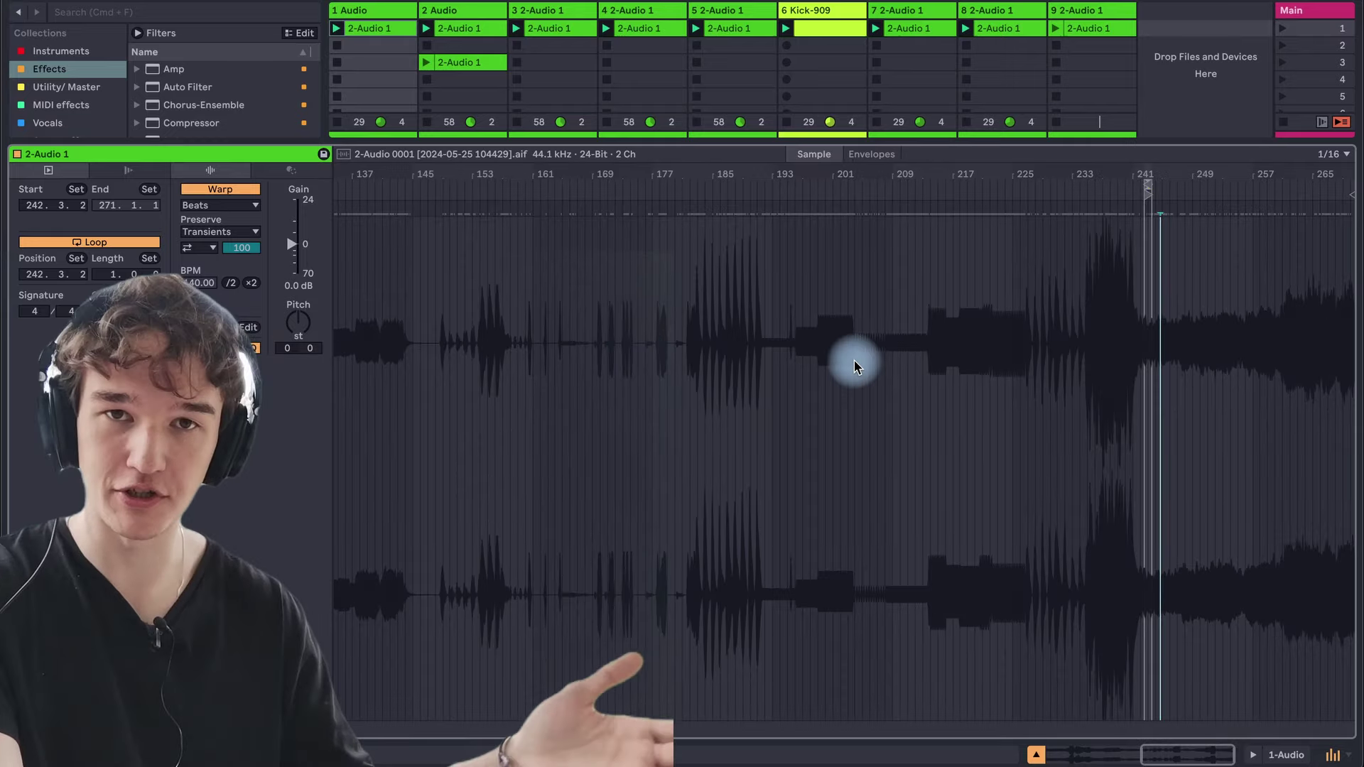
{"action": "scroll", "coordinate": [1109, 381], "scroll_direction": "up", "scroll_amount": 8}
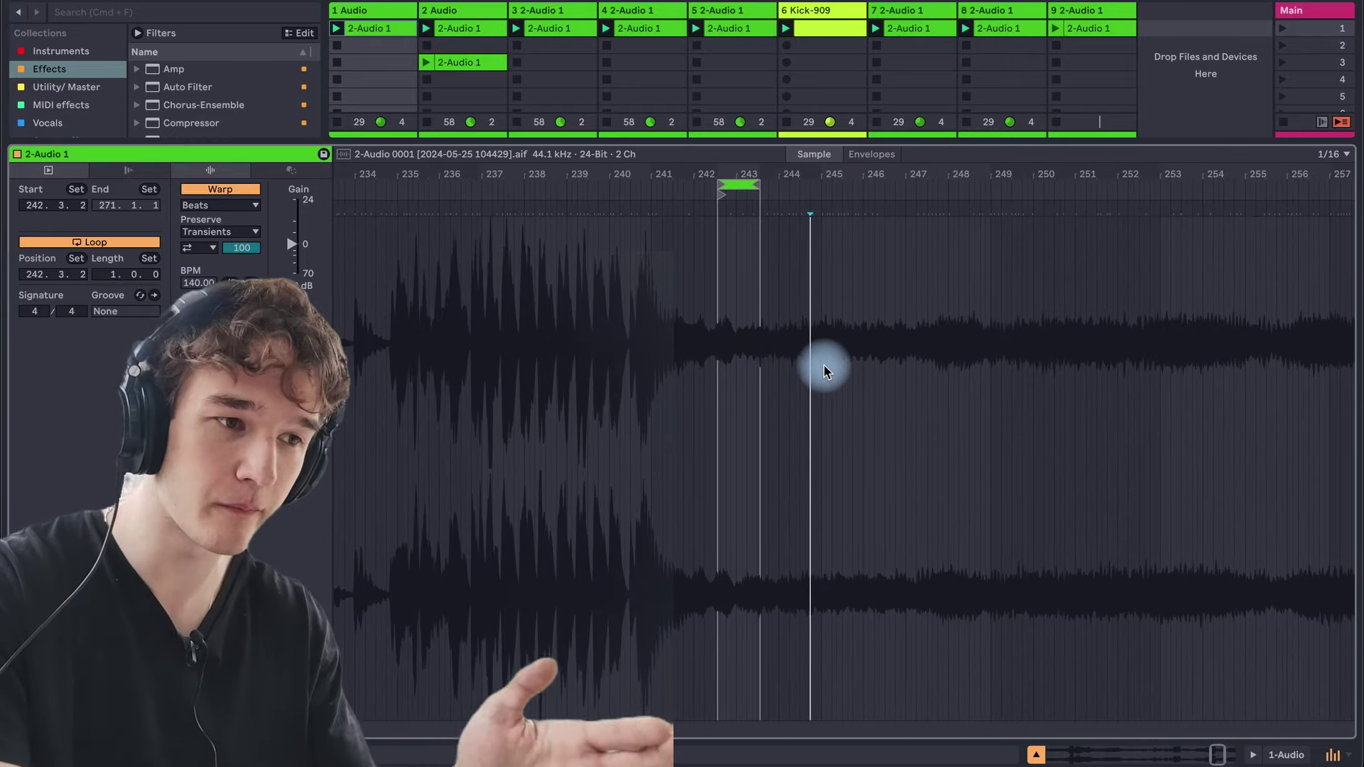
{"action": "left_click", "coordinate": [766, 356]}
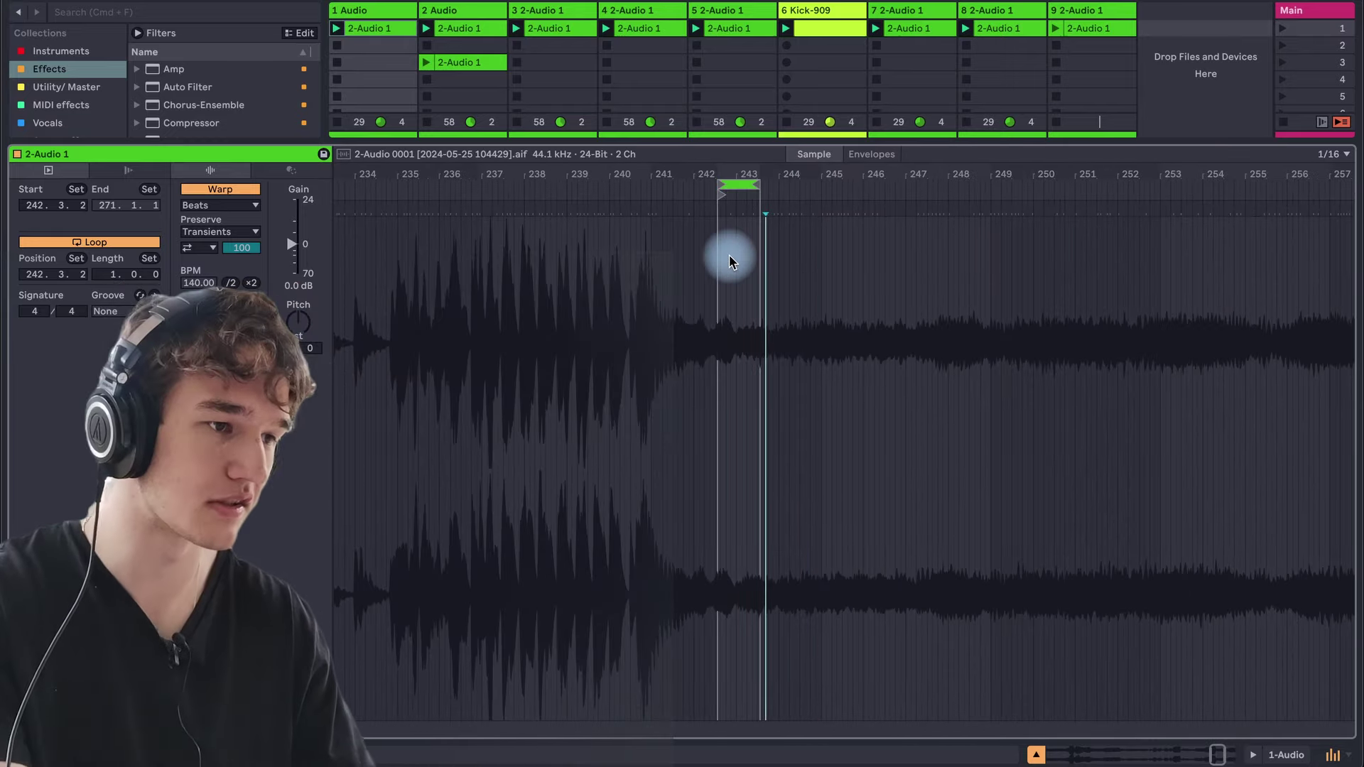
{"action": "scroll", "coordinate": [731, 252], "scroll_direction": "up", "scroll_amount": 3}
{"action": "scroll", "coordinate": [731, 254], "scroll_direction": "down", "scroll_amount": 6}
{"action": "key", "text": "ctrl+a"}
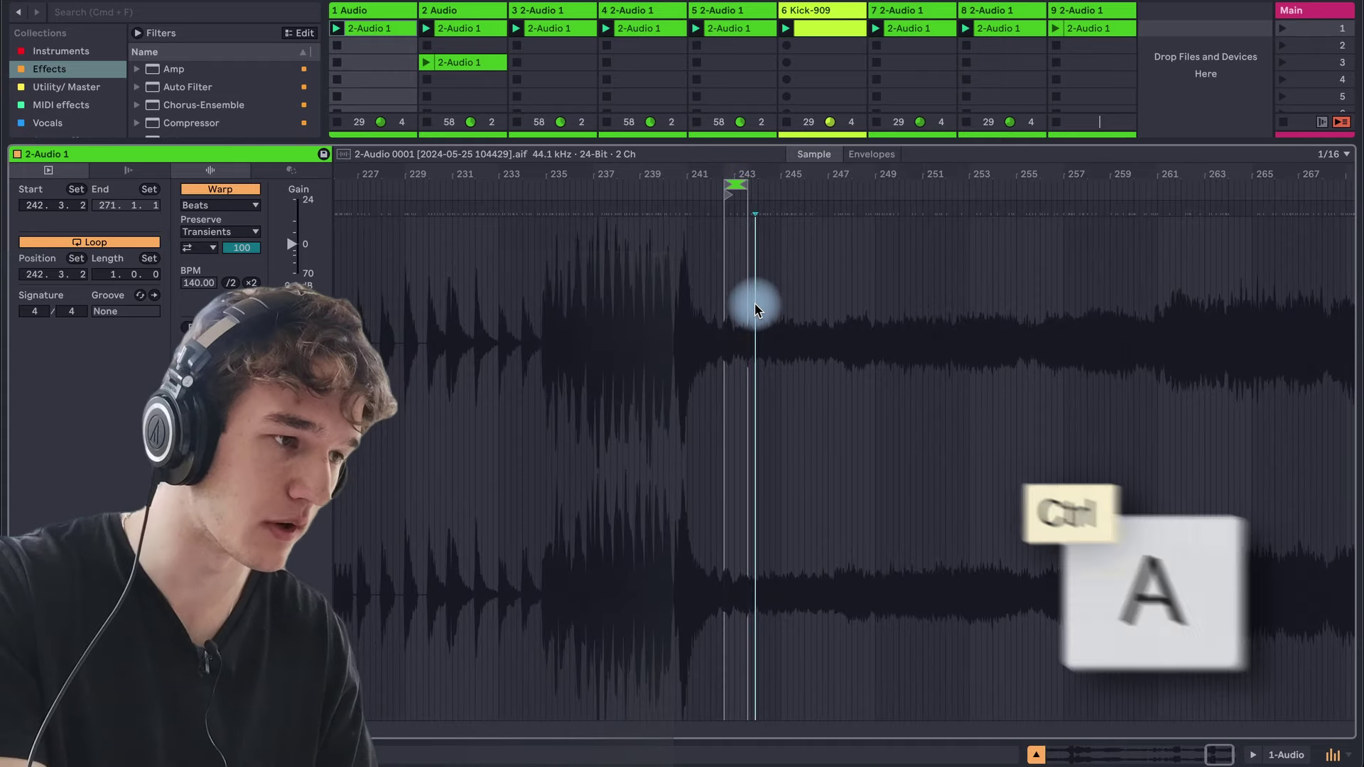
{"action": "key", "text": "ctrl+l"}
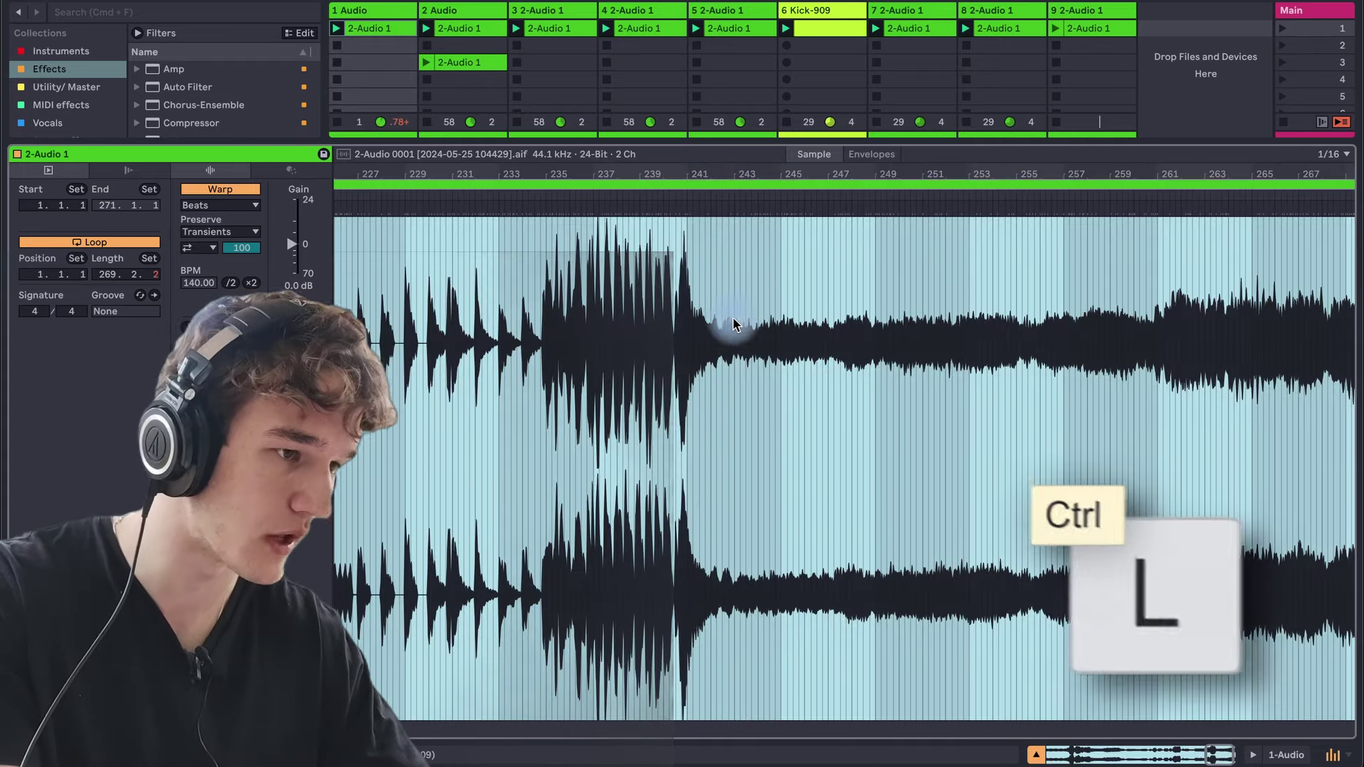
{"action": "left_click", "coordinate": [714, 335]}
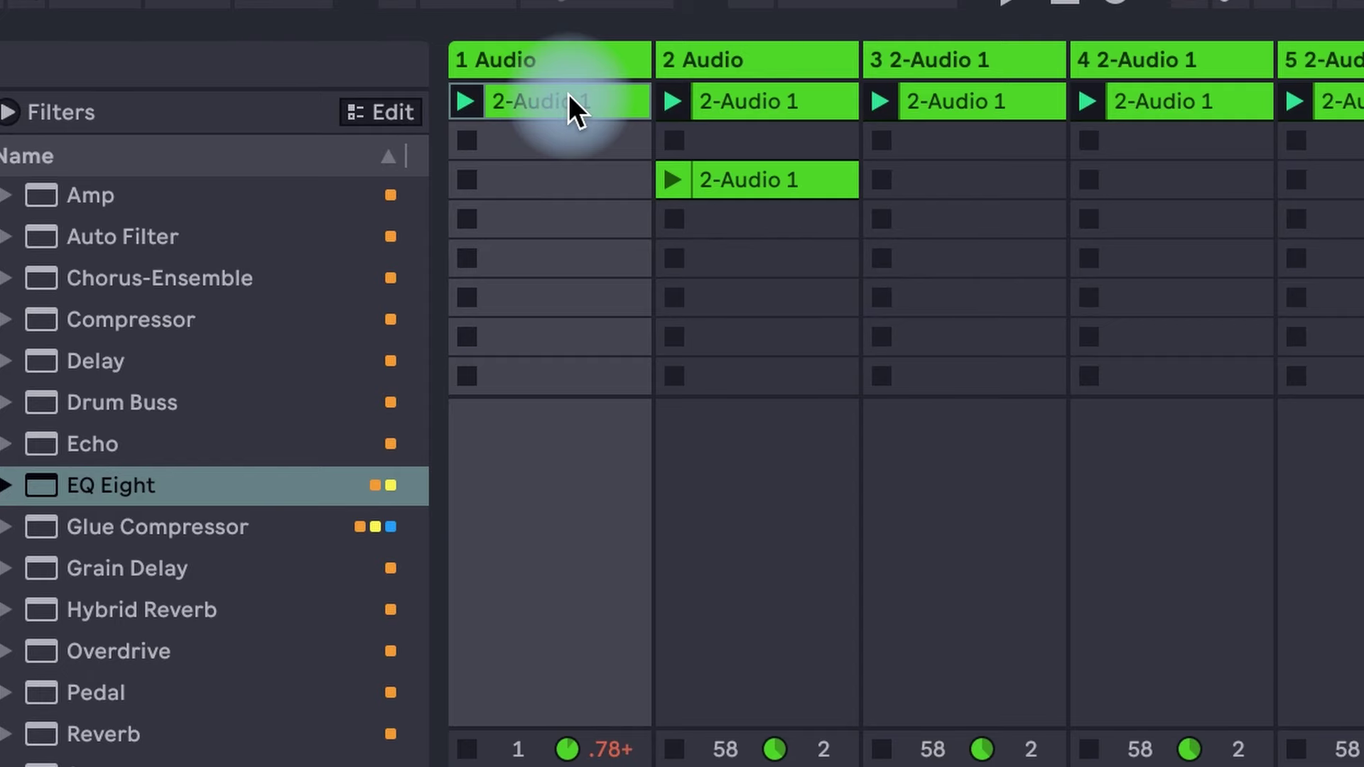
{"action": "right_click", "coordinate": [568, 94]}
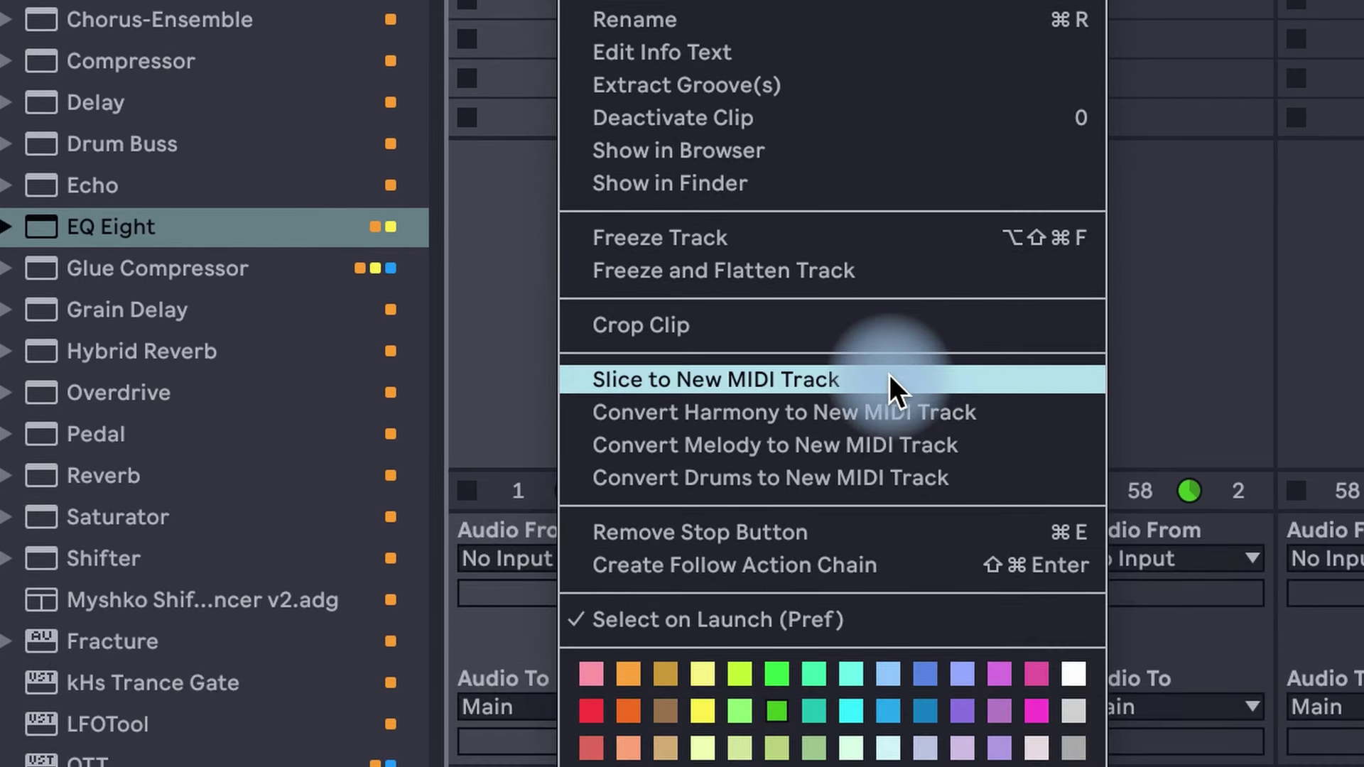
{"action": "left_click", "coordinate": [876, 374]}
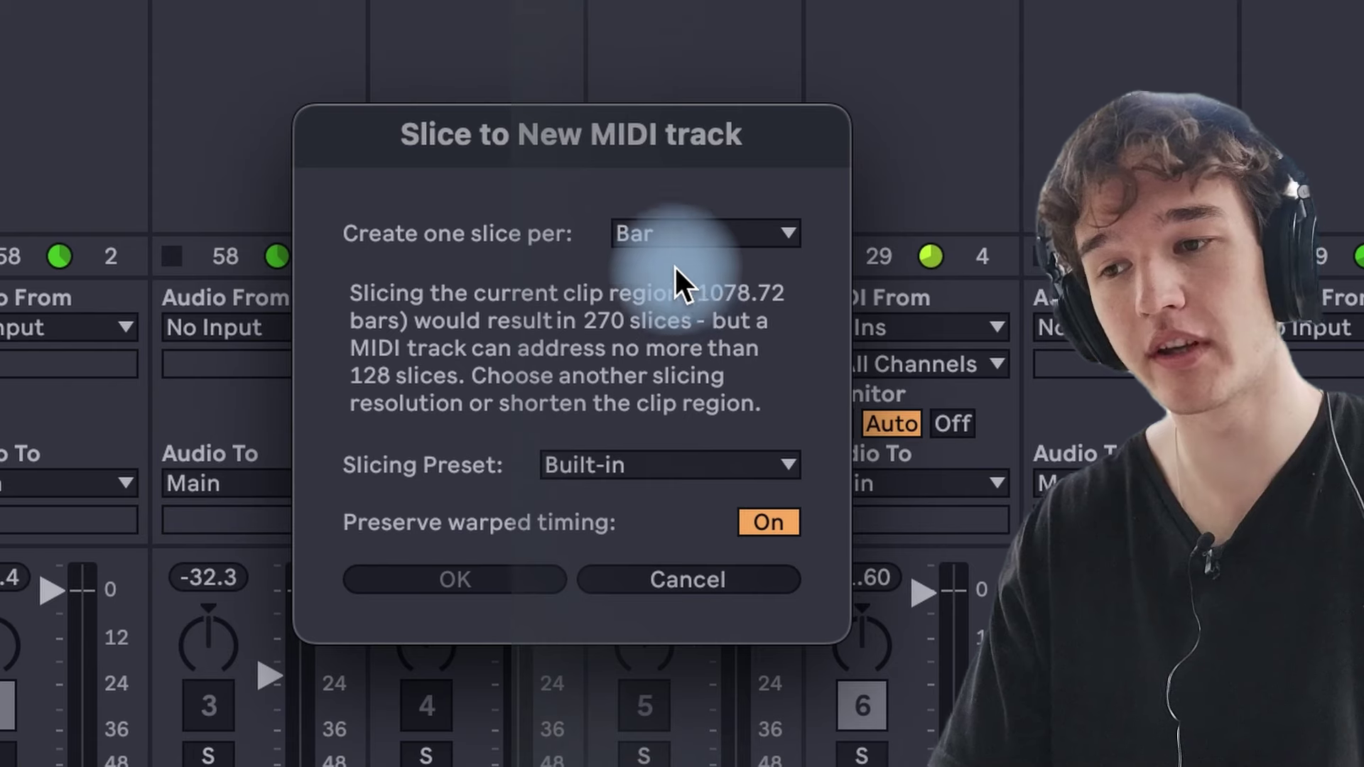
{"action": "left_click", "coordinate": [665, 235]}
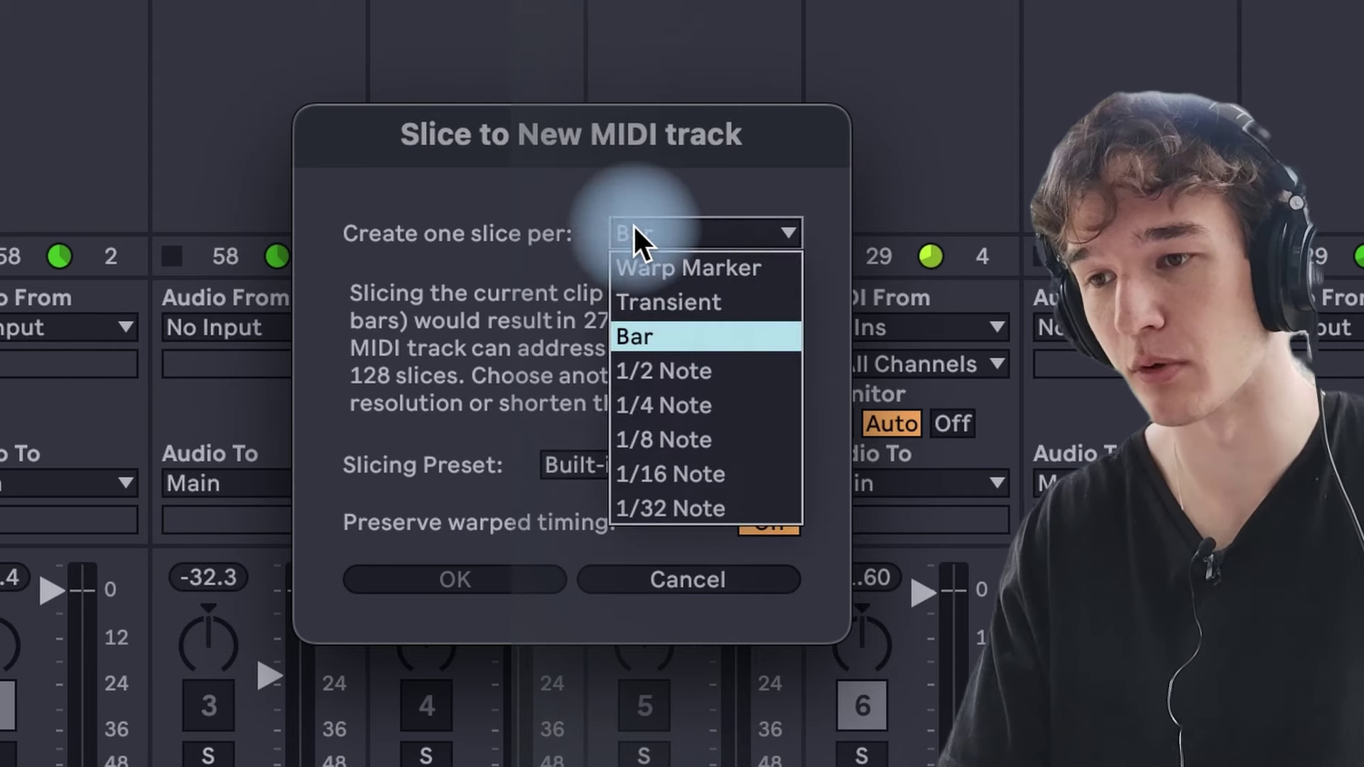
{"action": "left_click", "coordinate": [633, 233]}
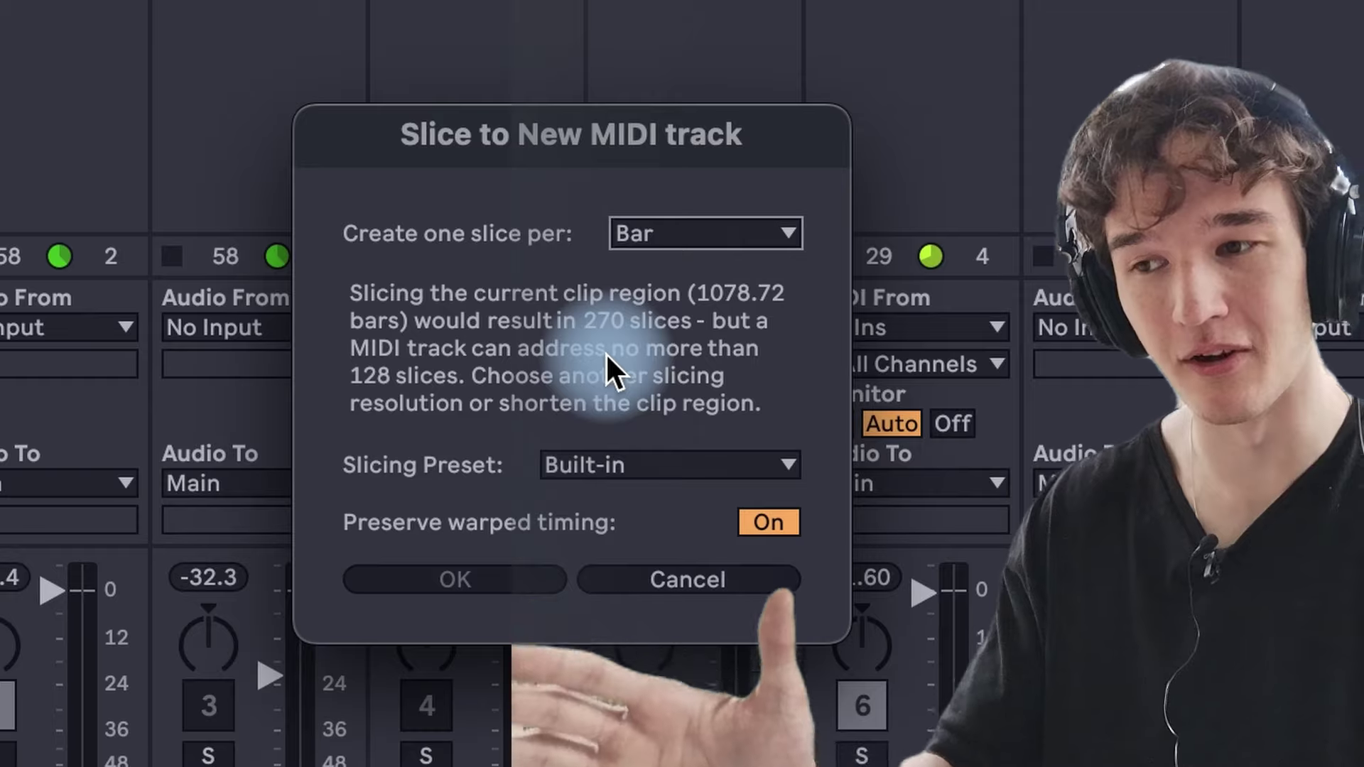
{"action": "left_click", "coordinate": [713, 594]}
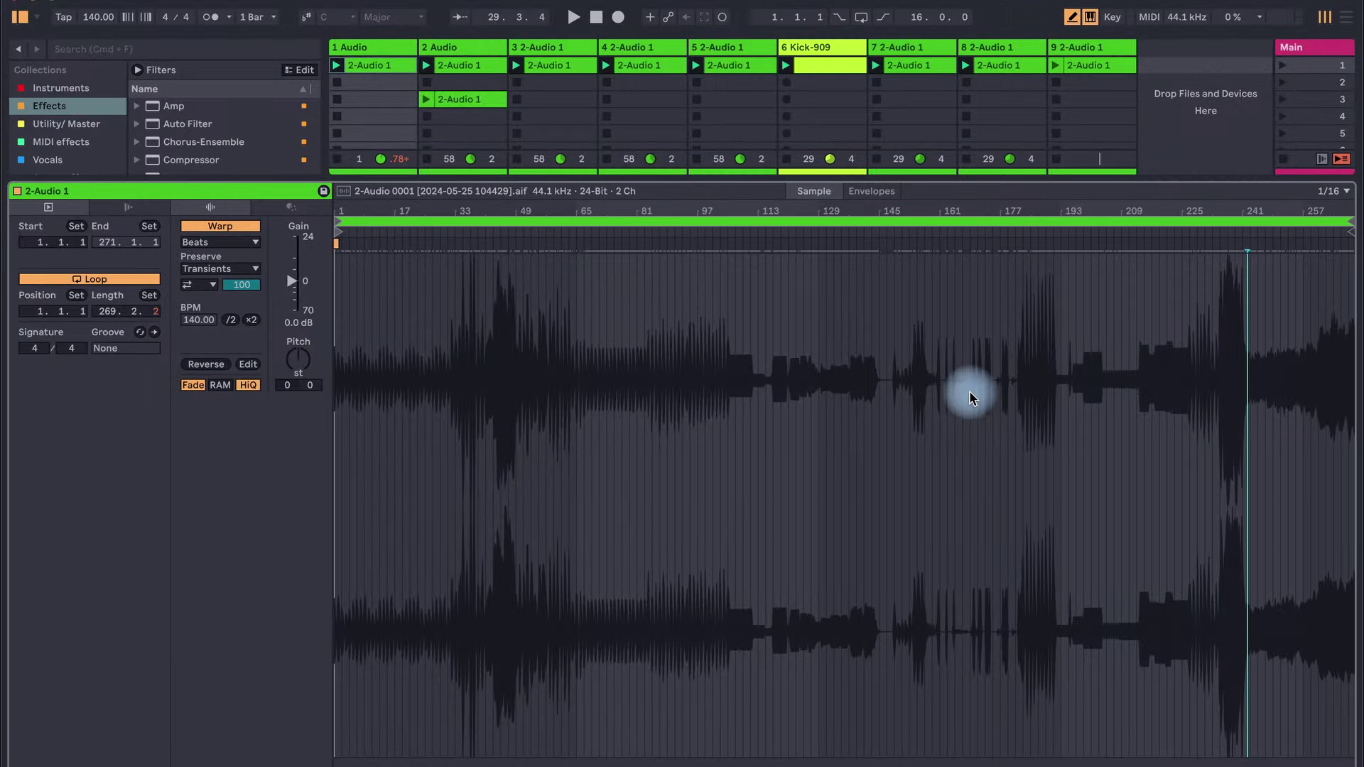
Select the latter part of the sample up to its end and slice the 2-Audio 1 clip to a new MIDI track.
{"action": "left_click_drag", "start_coordinate": [914, 365], "coordinate": [1354, 401]}
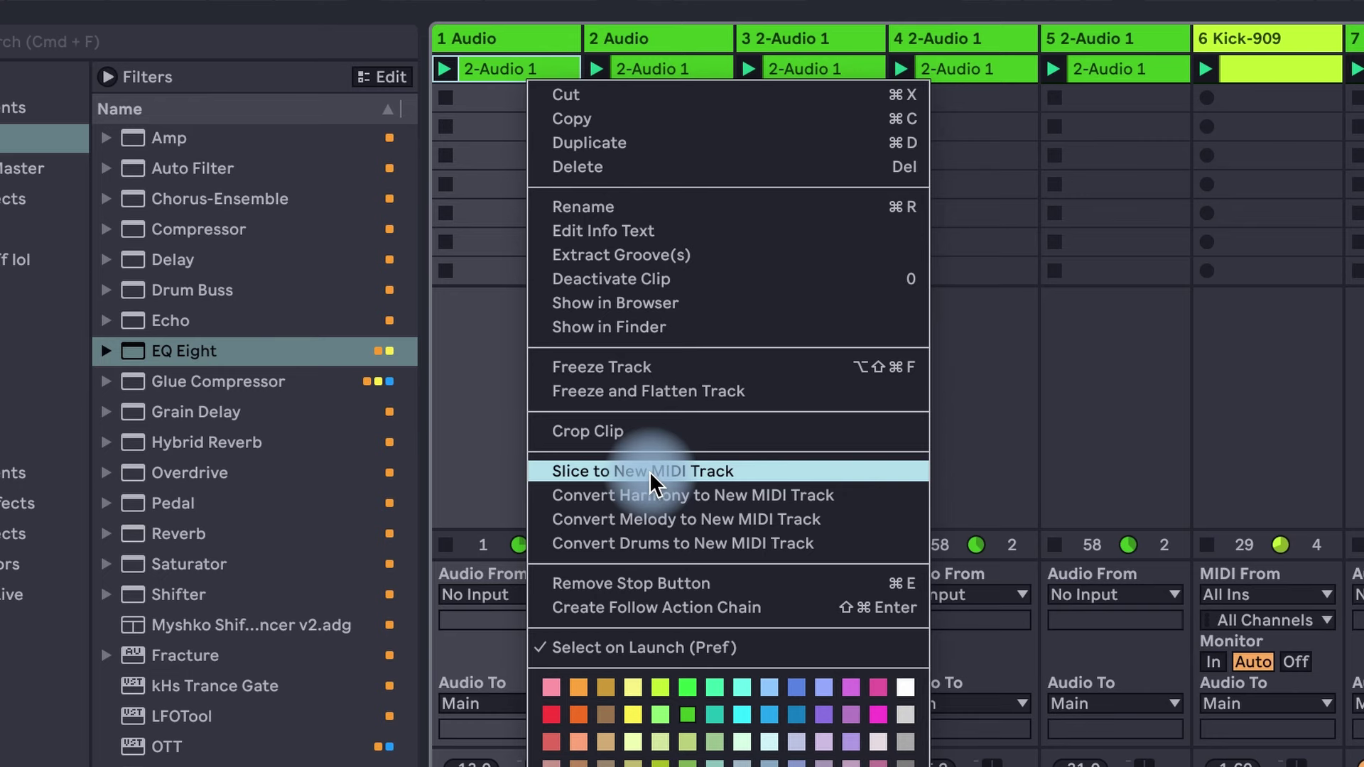
{"action": "left_click", "coordinate": [649, 471]}
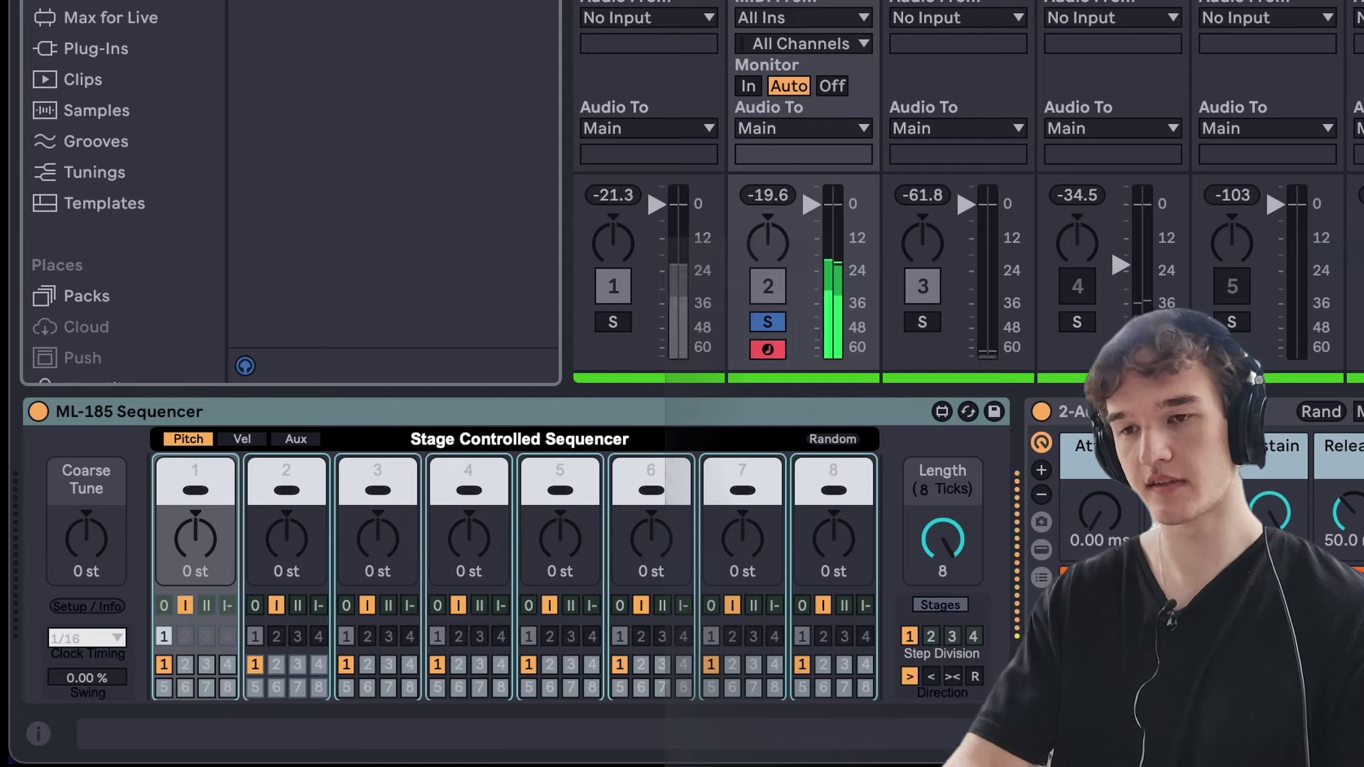
Randomize the ML-185 Sequencer's stage pitches several times and set the gate mode of stages 4 and 5 to 0.
{"action": "left_click", "coordinate": [837, 435]}
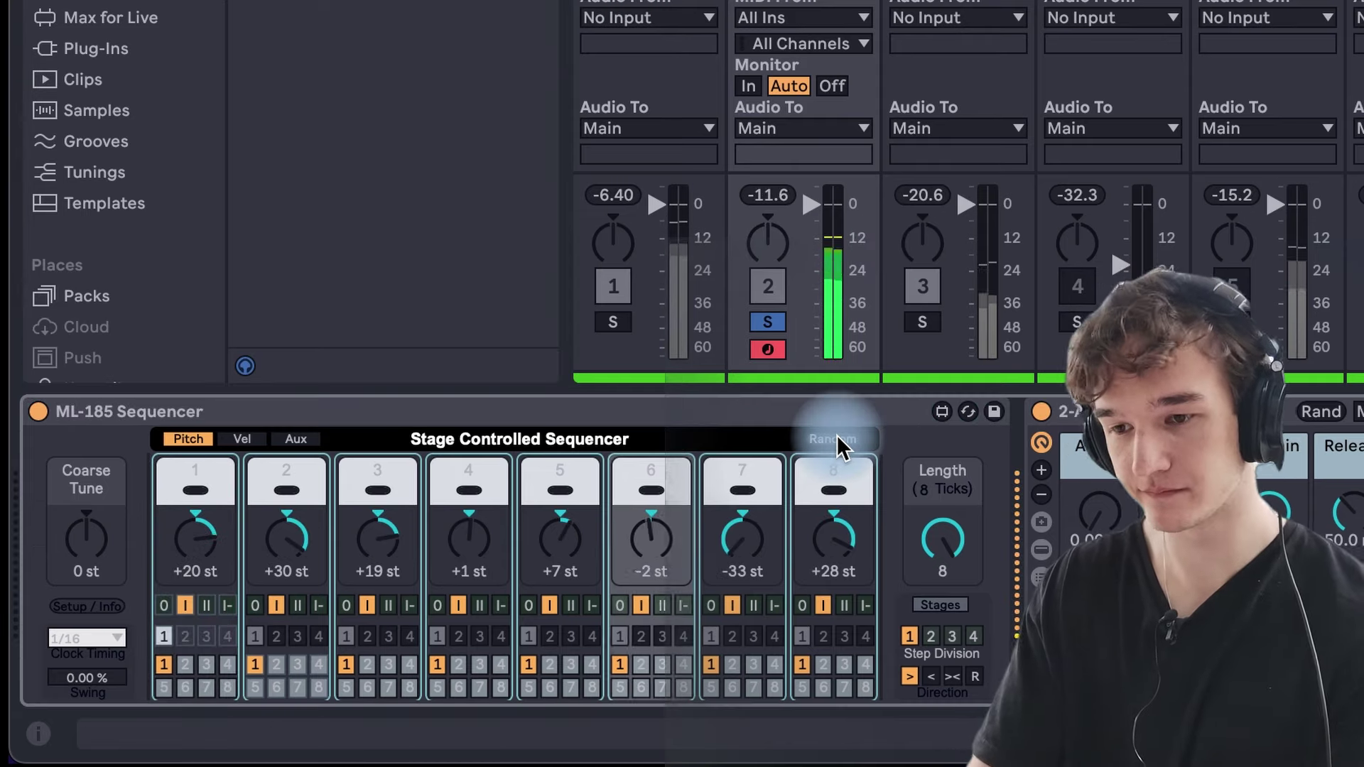
{"action": "left_click", "coordinate": [837, 435]}
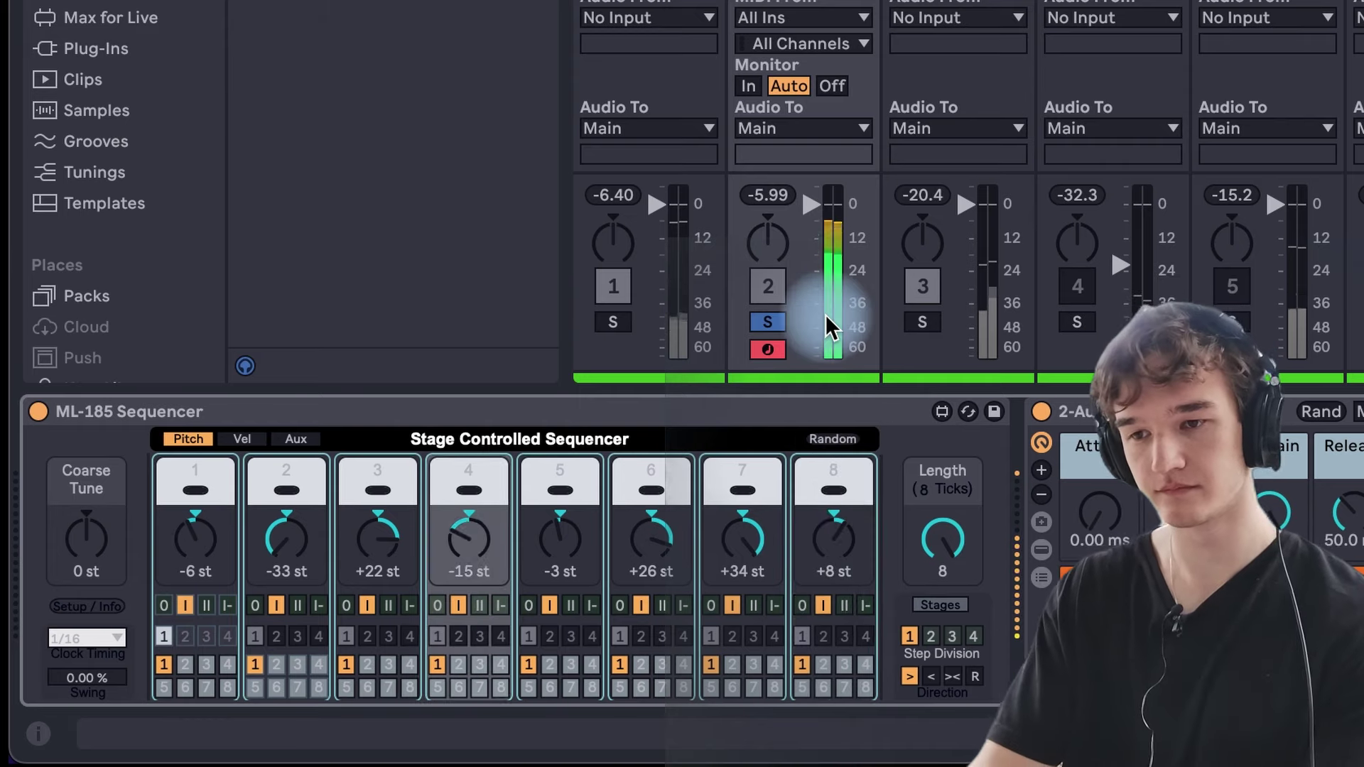
{"action": "left_click", "coordinate": [528, 606]}
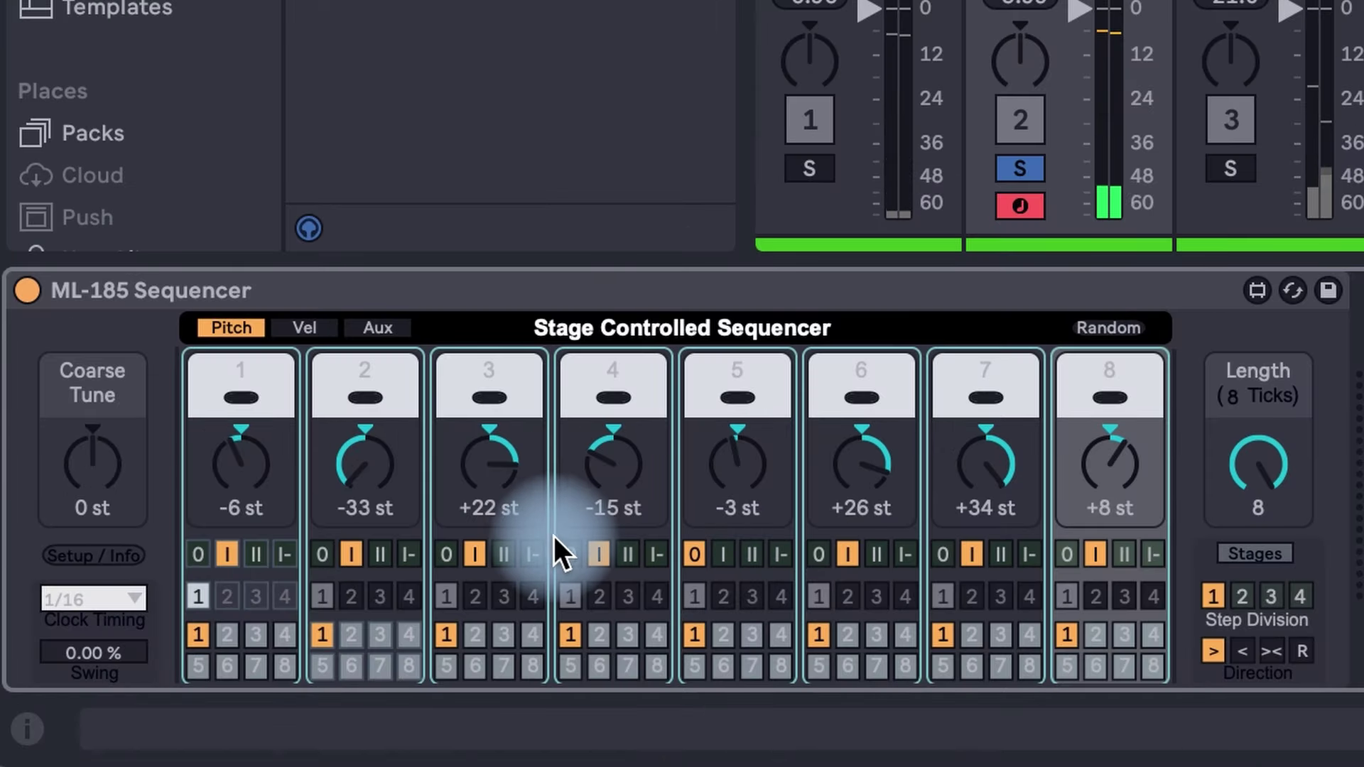
{"action": "left_click", "coordinate": [562, 548]}
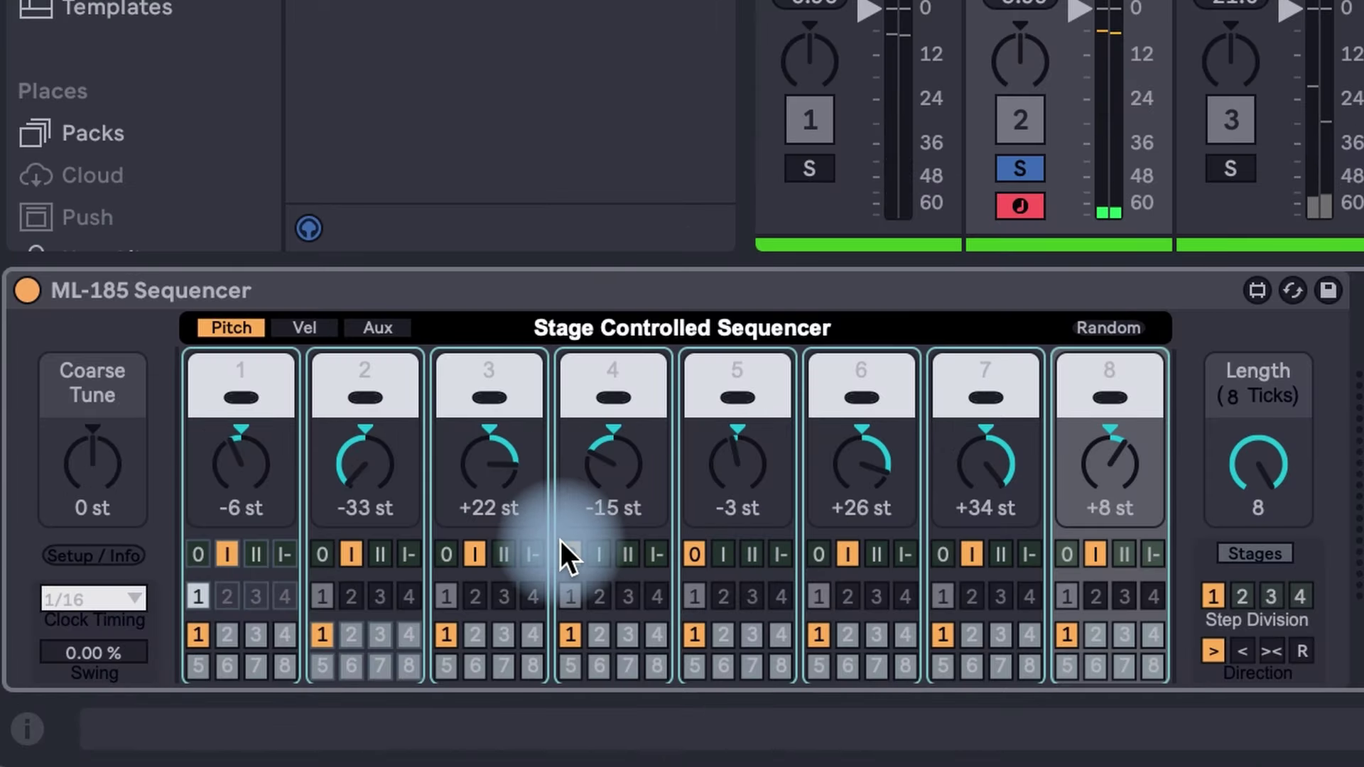
{"action": "left_click", "coordinate": [460, 553]}
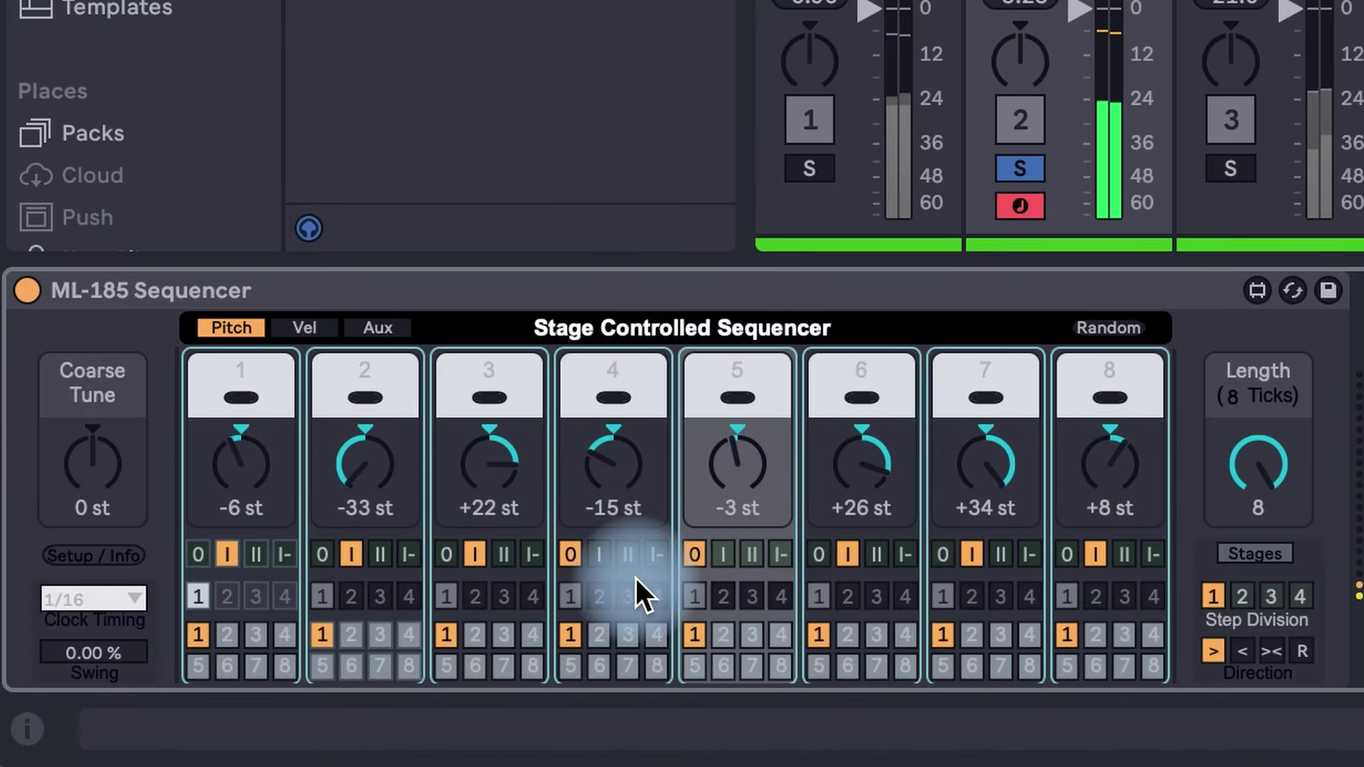
{"action": "left_click", "coordinate": [1108, 327]}
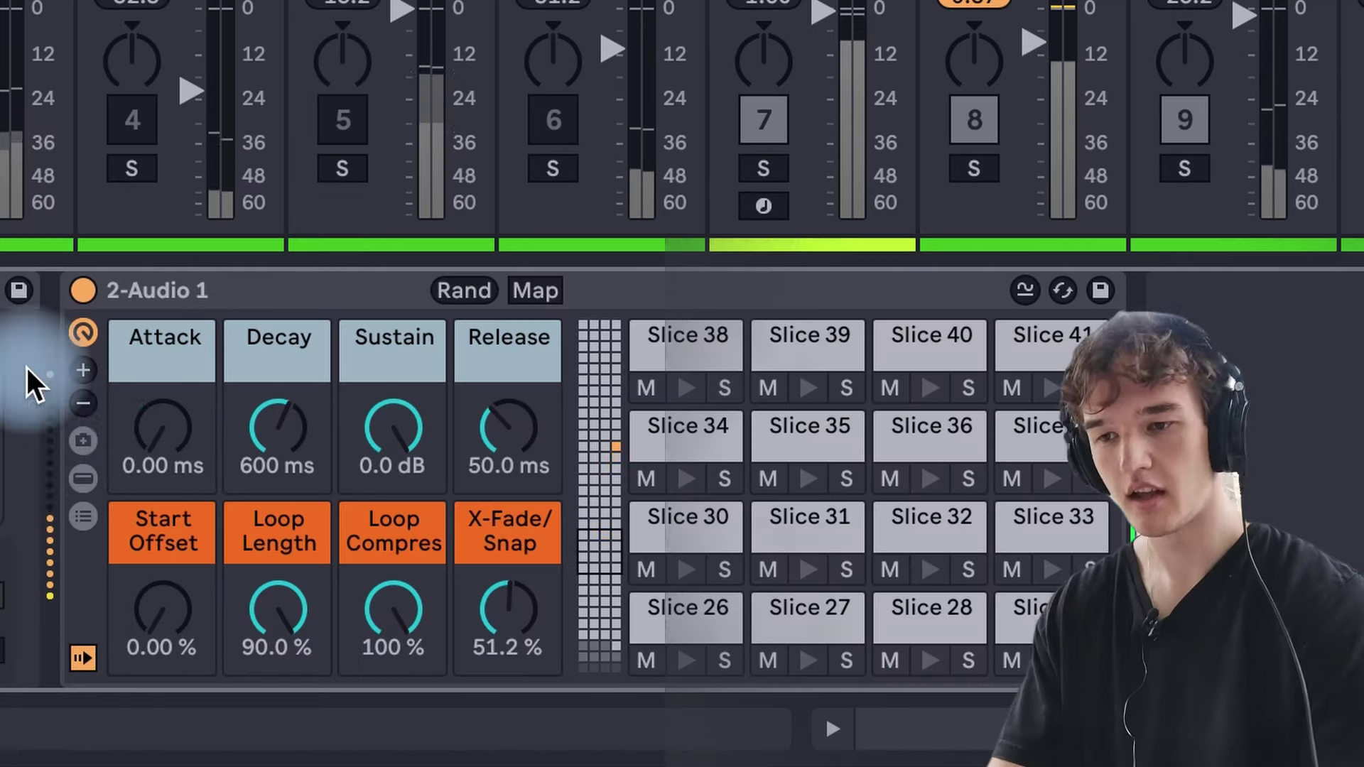
Set the sequencer's Coarse Tune to +12 st and the sliced rack's Release to 1.22 s.
{"action": "left_click", "coordinate": [265, 536]}
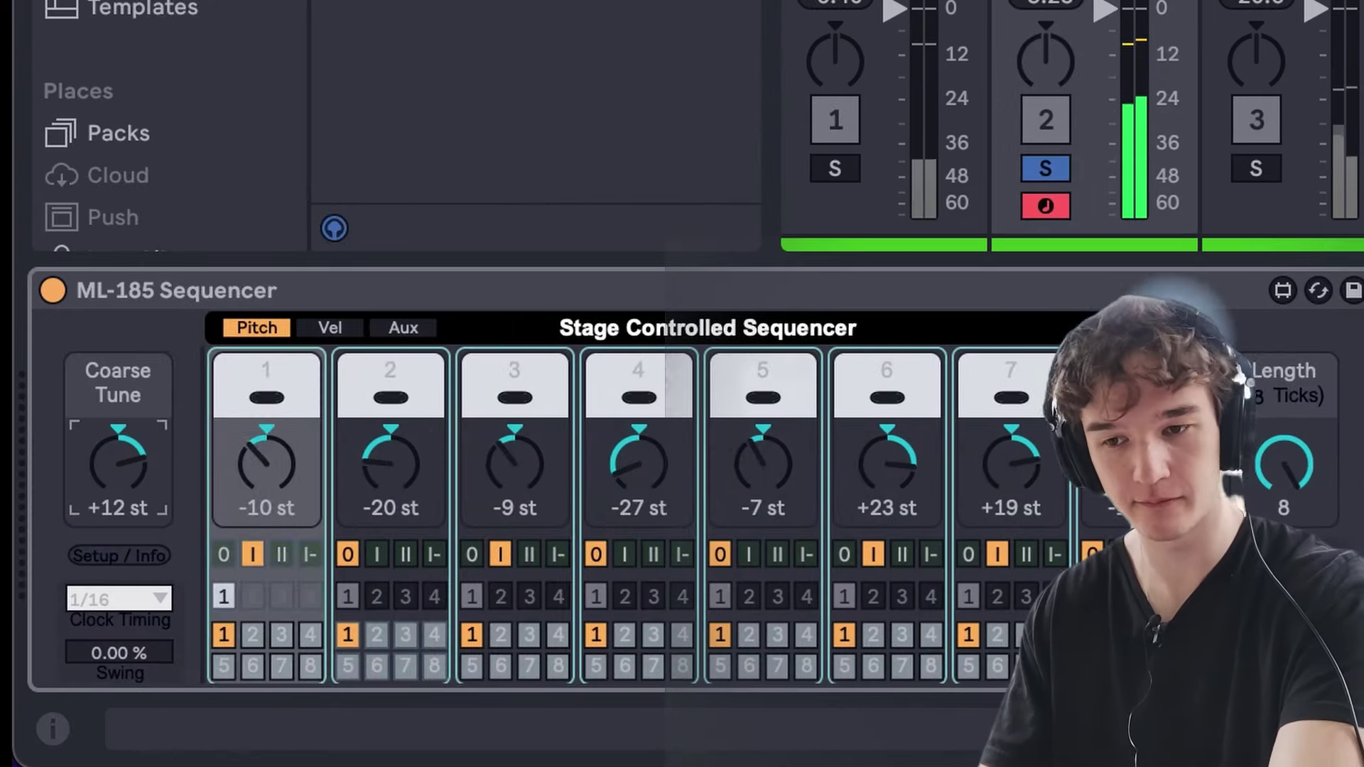
{"action": "left_click", "coordinate": [618, 384]}
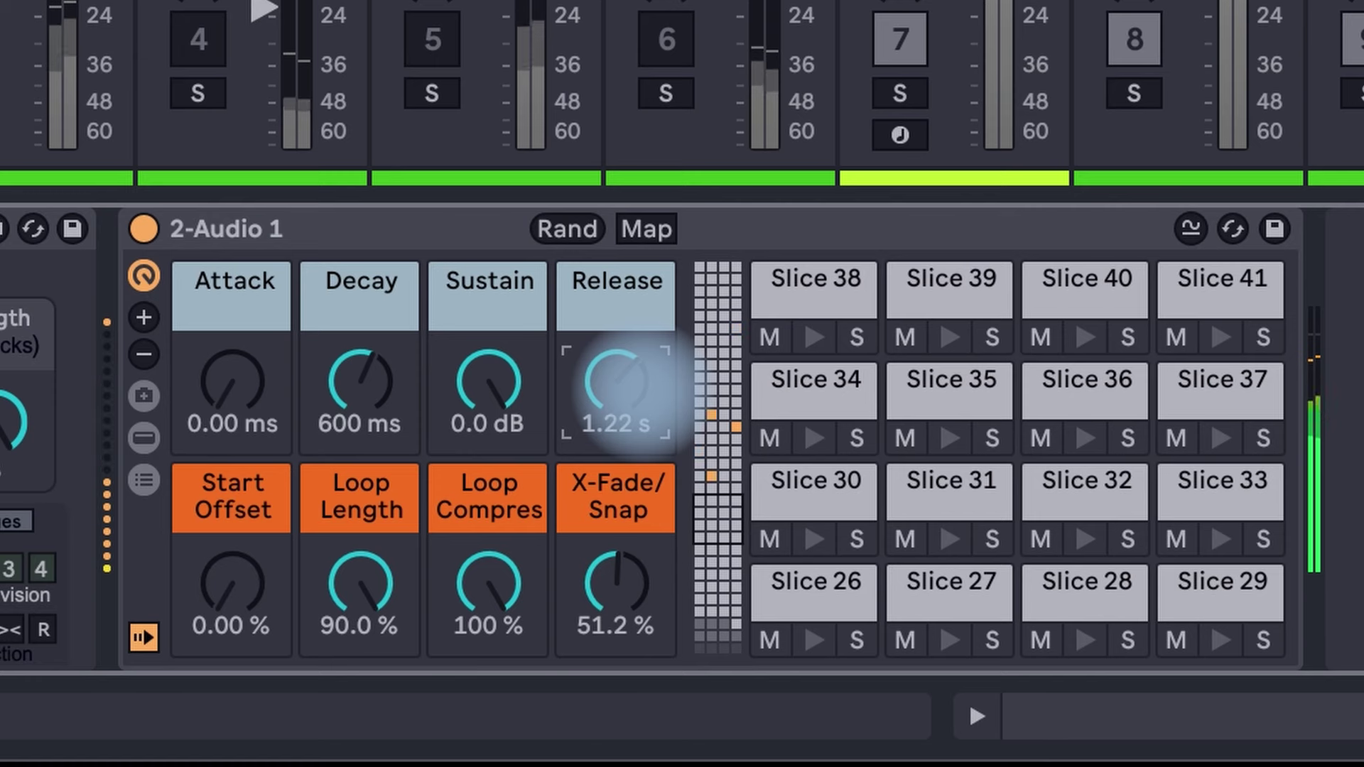
{"action": "left_click", "coordinate": [275, 447]}
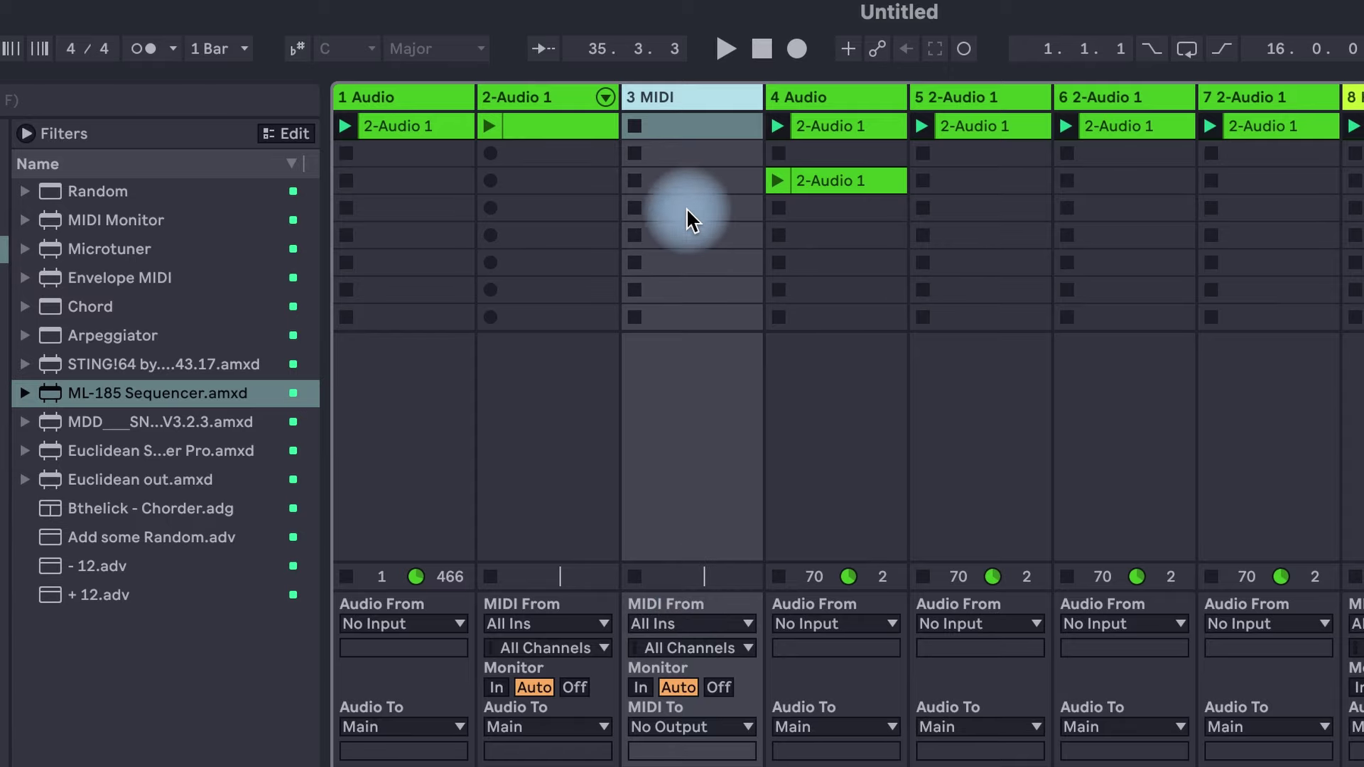
Route the 3 MIDI track's input from 2-Audio 1, Post FX, so it receives the sequencer's notes.
{"action": "left_click", "coordinate": [675, 651]}
{"action": "left_click", "coordinate": [668, 485]}
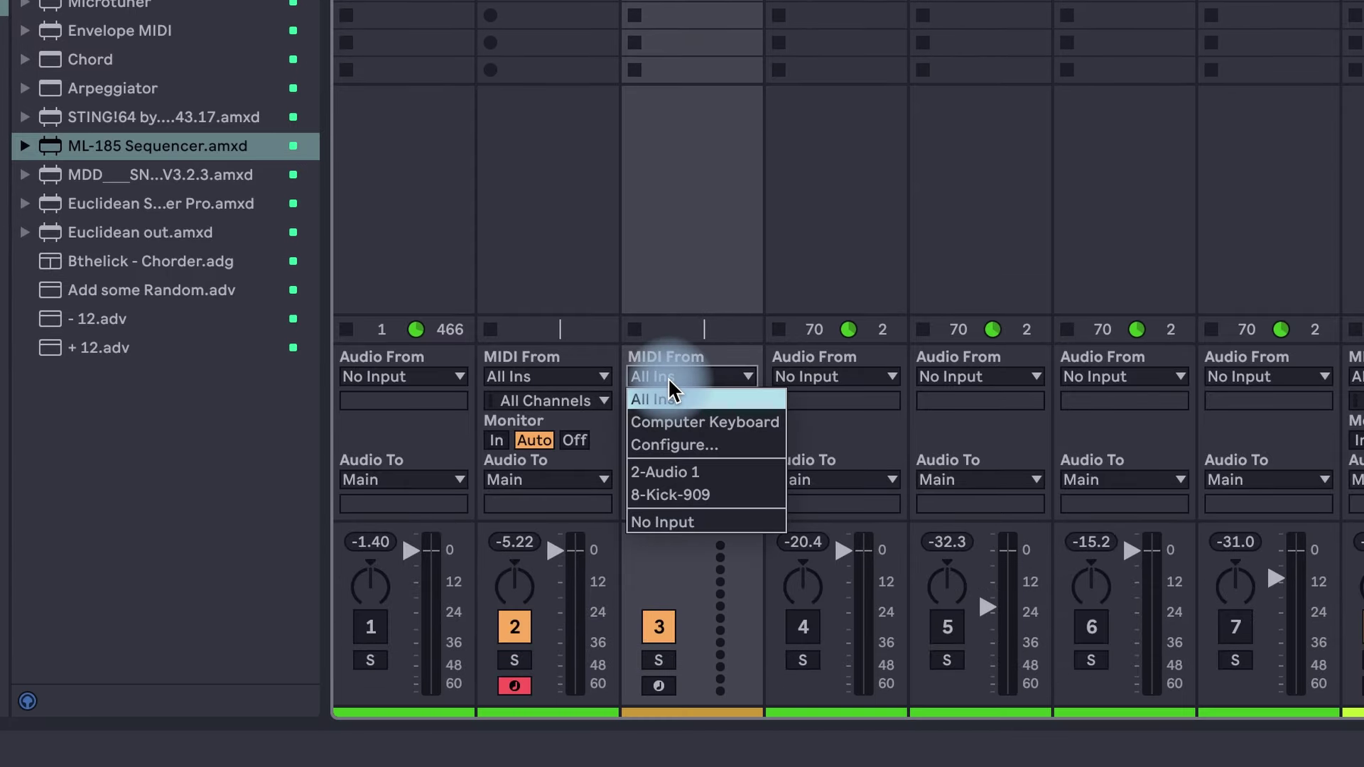
{"action": "left_click", "coordinate": [663, 581]}
{"action": "left_click", "coordinate": [659, 523]}
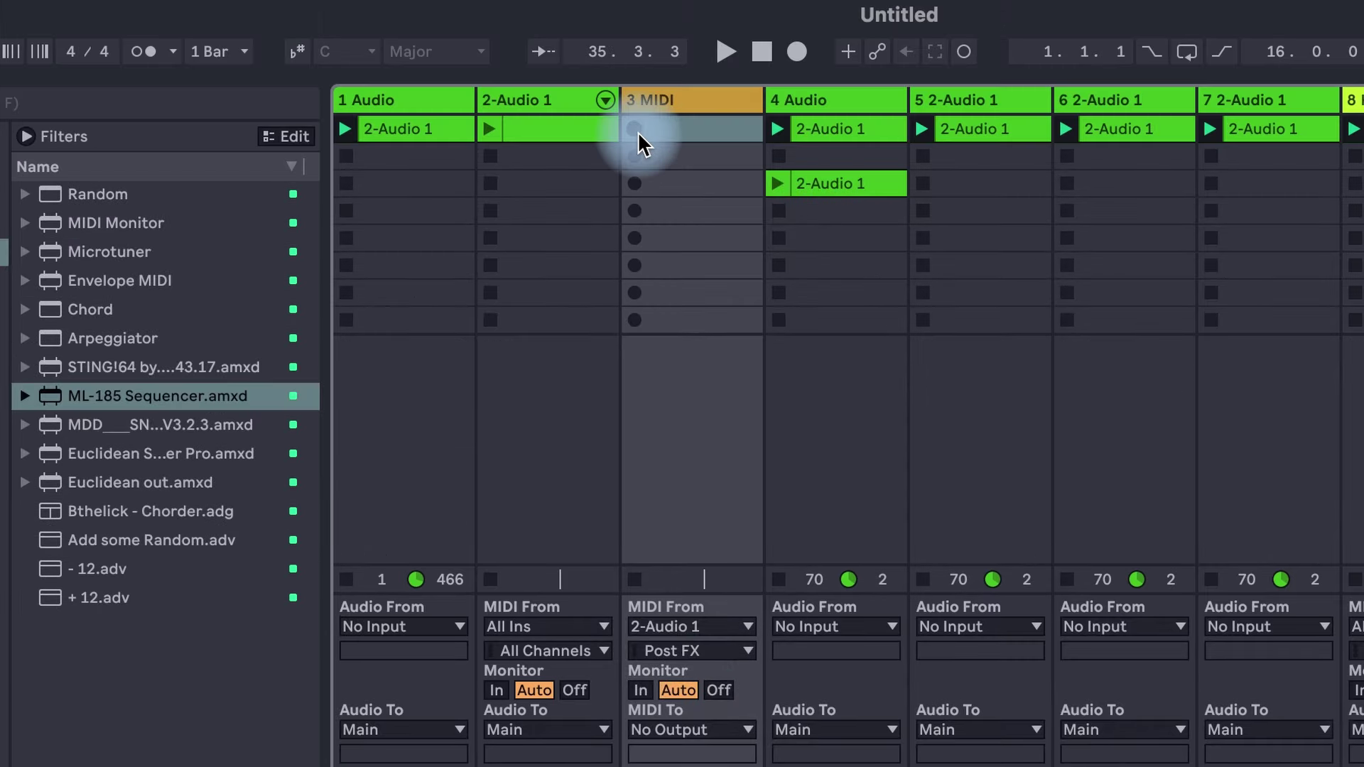
Record the sequencer's notes into the first slot of 3 MIDI and switch off the ML-185 Sequencer on 2-Audio 1.
{"action": "left_click", "coordinate": [634, 130]}
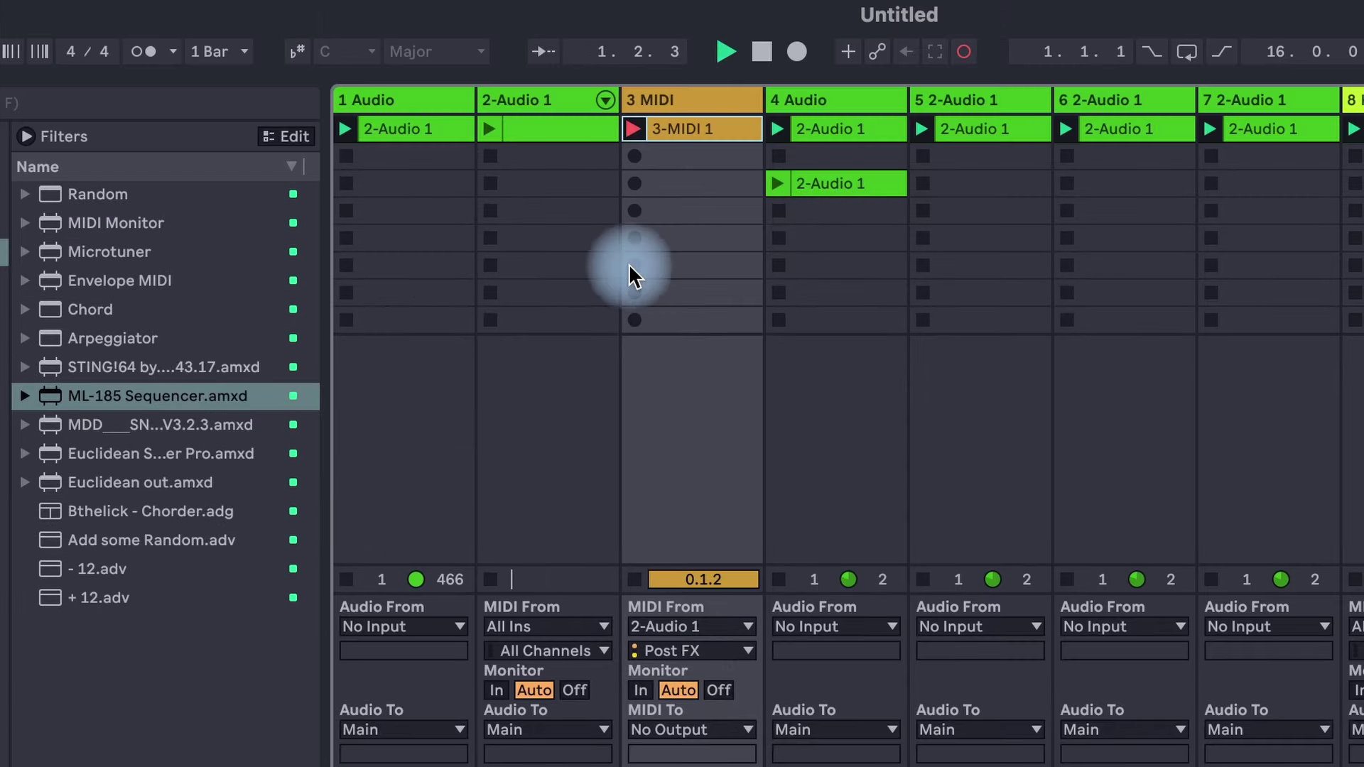
{"action": "left_click", "coordinate": [679, 128]}
{"action": "left_click_drag", "start_coordinate": [566, 224], "coordinate": [563, 223]}
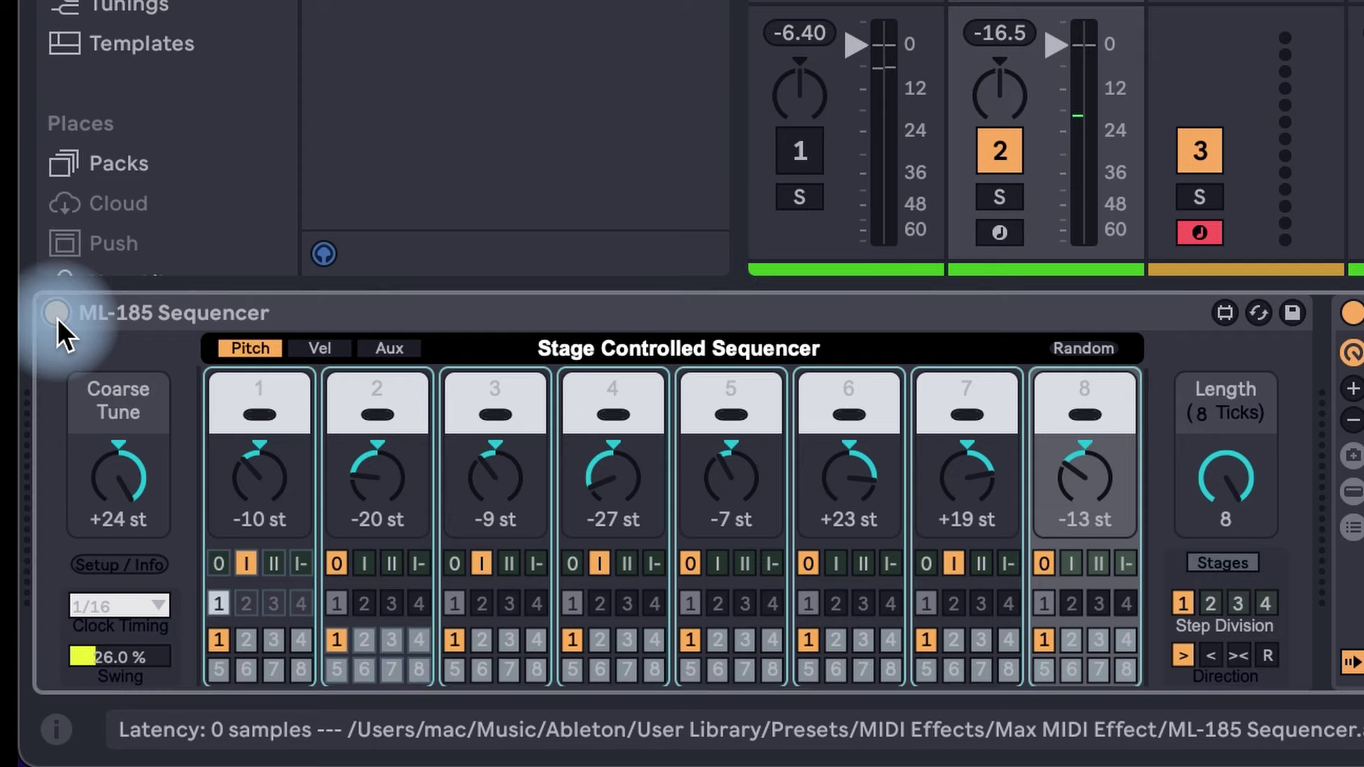
{"action": "left_click", "coordinate": [56, 313]}
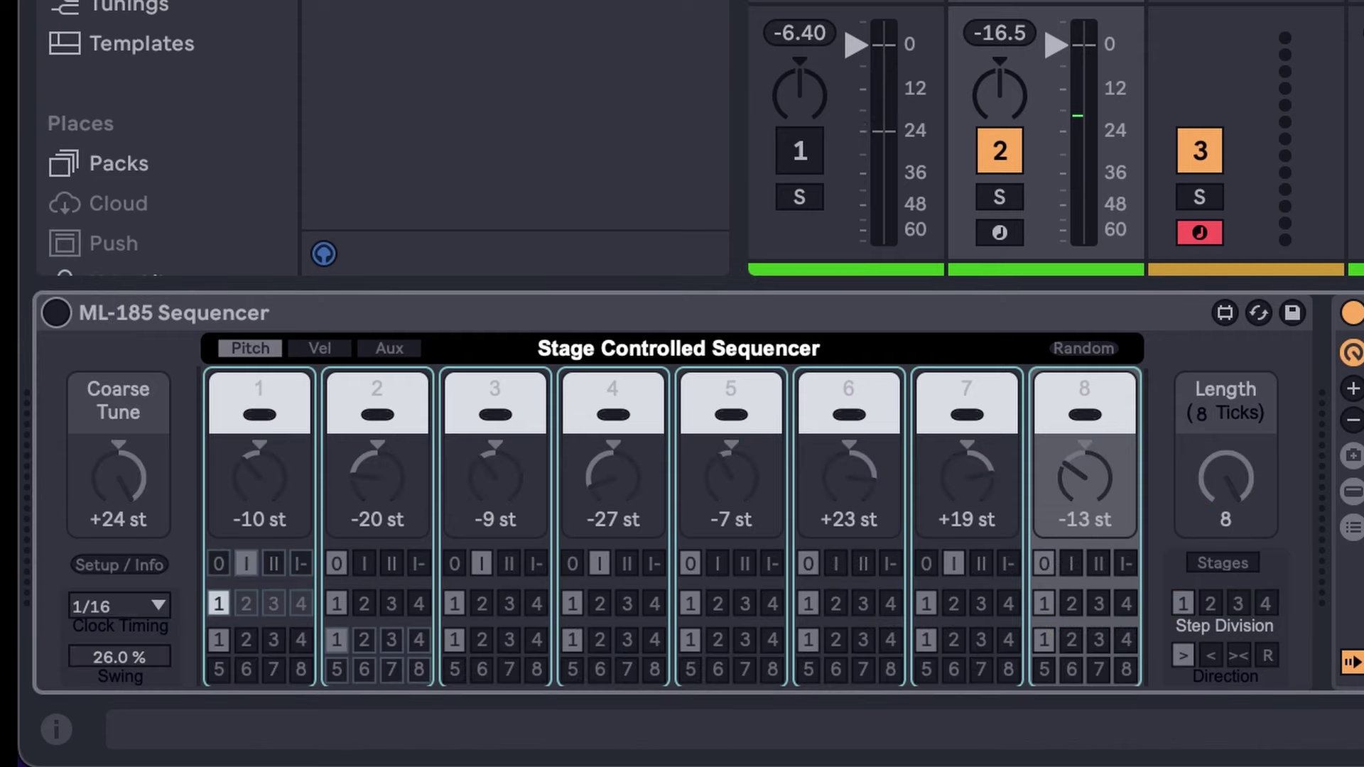